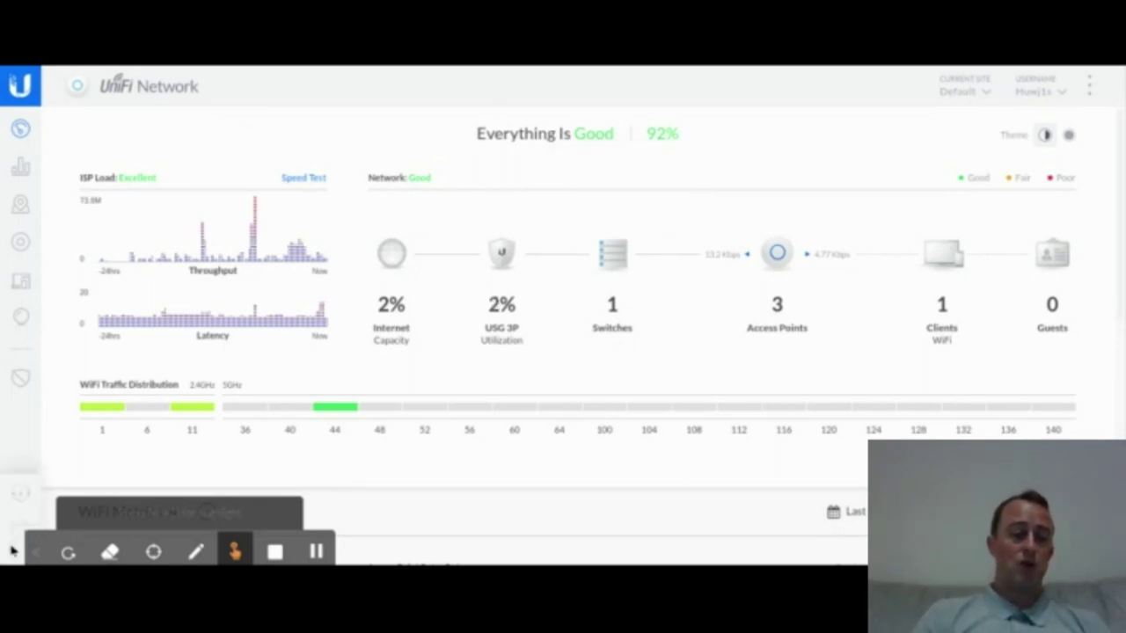
# Step: Go to Settings > Networks to list the existing LAN and WAN networks
pyautogui.scroll(-2, 12, 551)
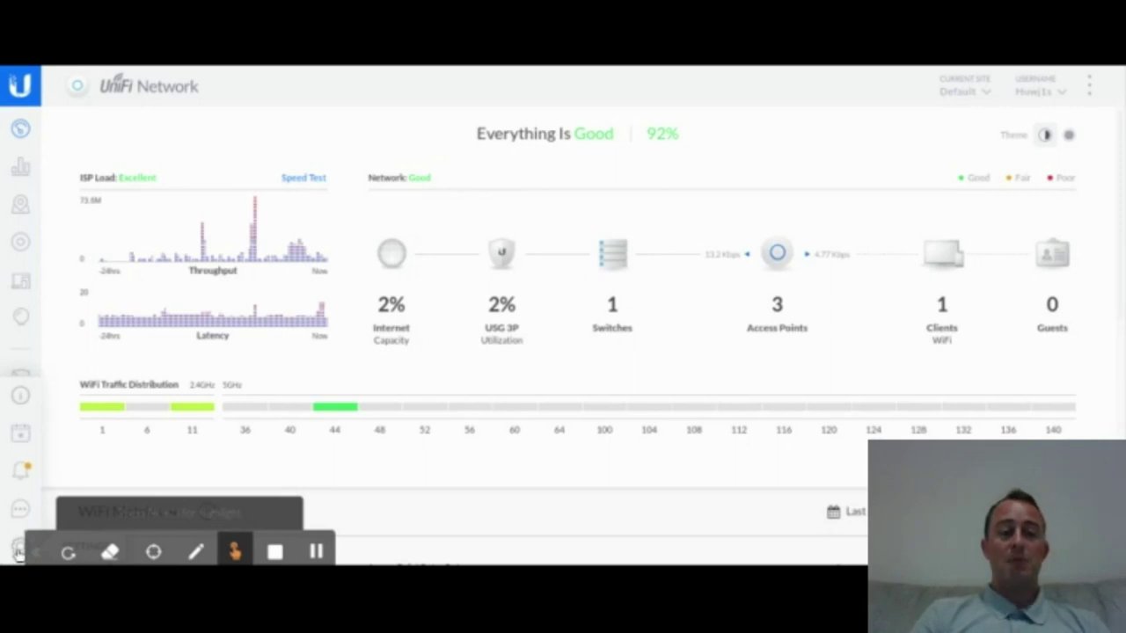
pyautogui.click(18, 551)
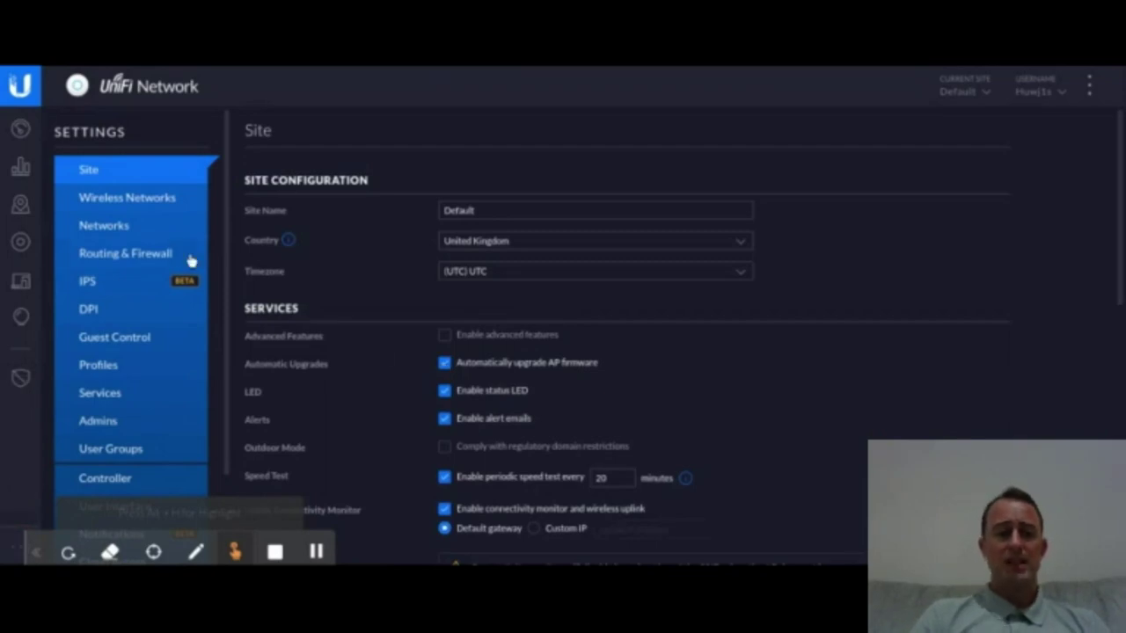
pyautogui.click(127, 231)
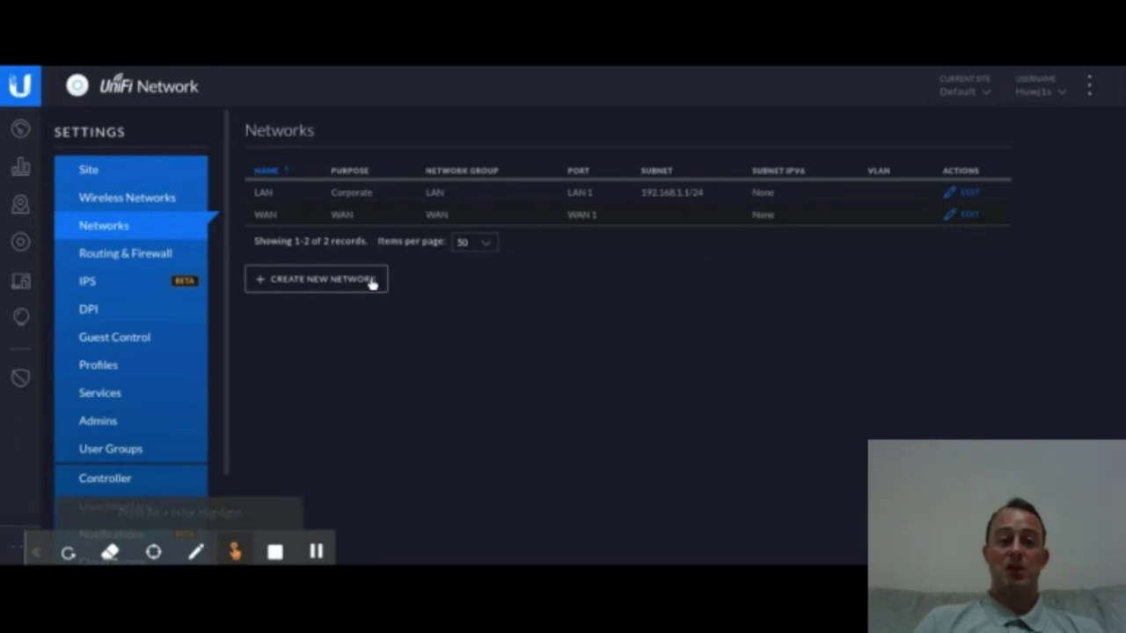
# Step: Create a network named Kids with VLAN 10 and gateway/subnet 192.168.2.1/24
pyautogui.click(321, 280)
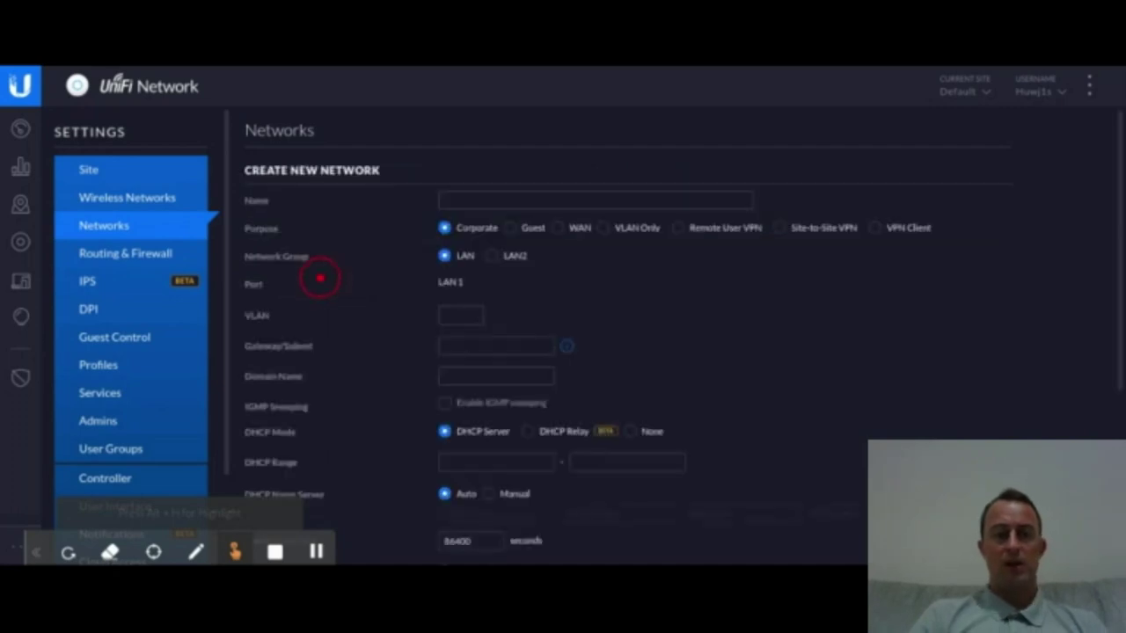
pyautogui.click(478, 204)
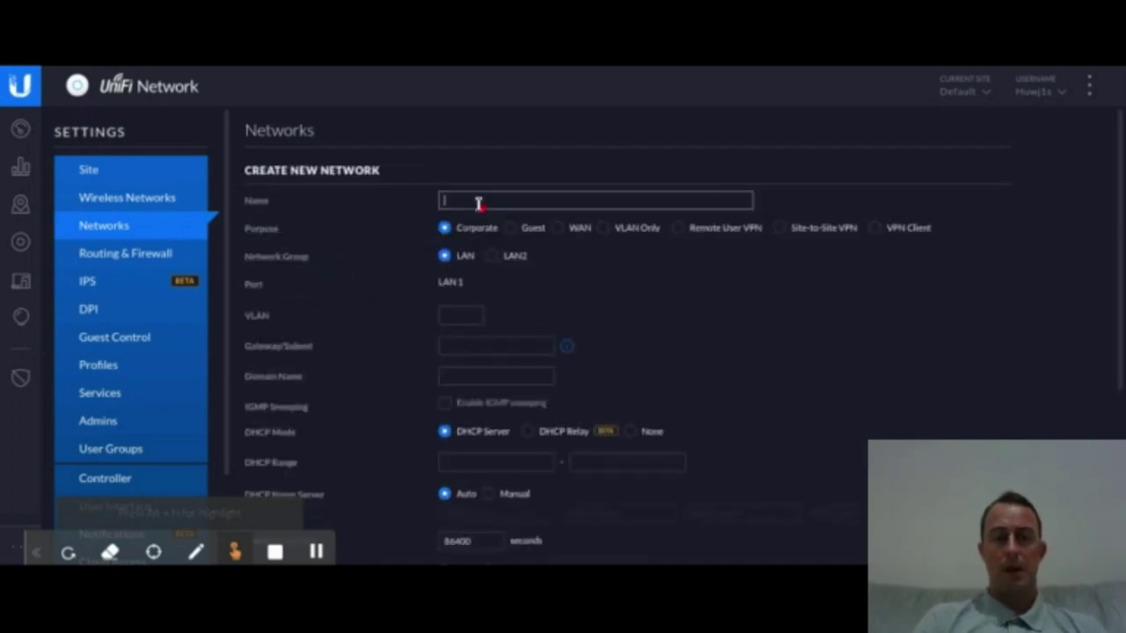
pyautogui.write('K')
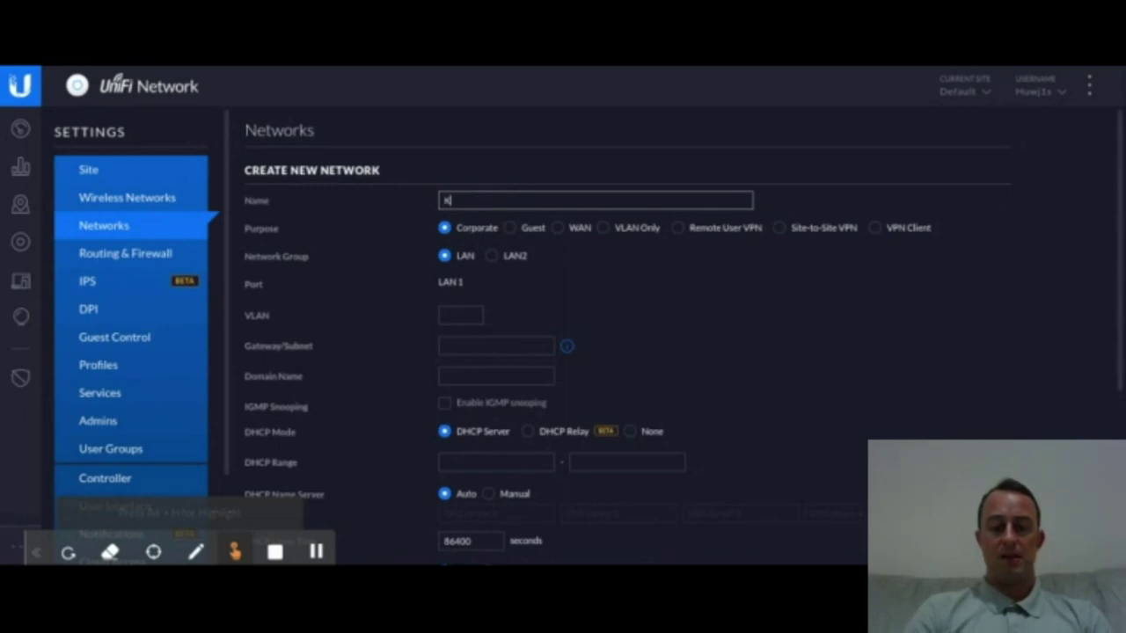
pyautogui.write('ids')
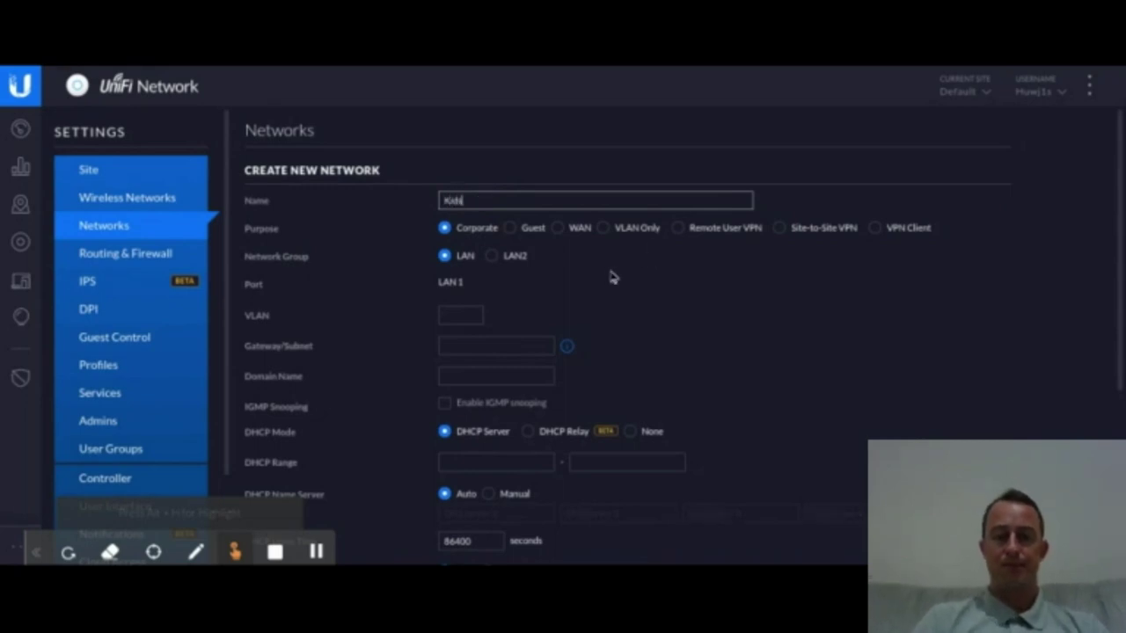
pyautogui.click(613, 277)
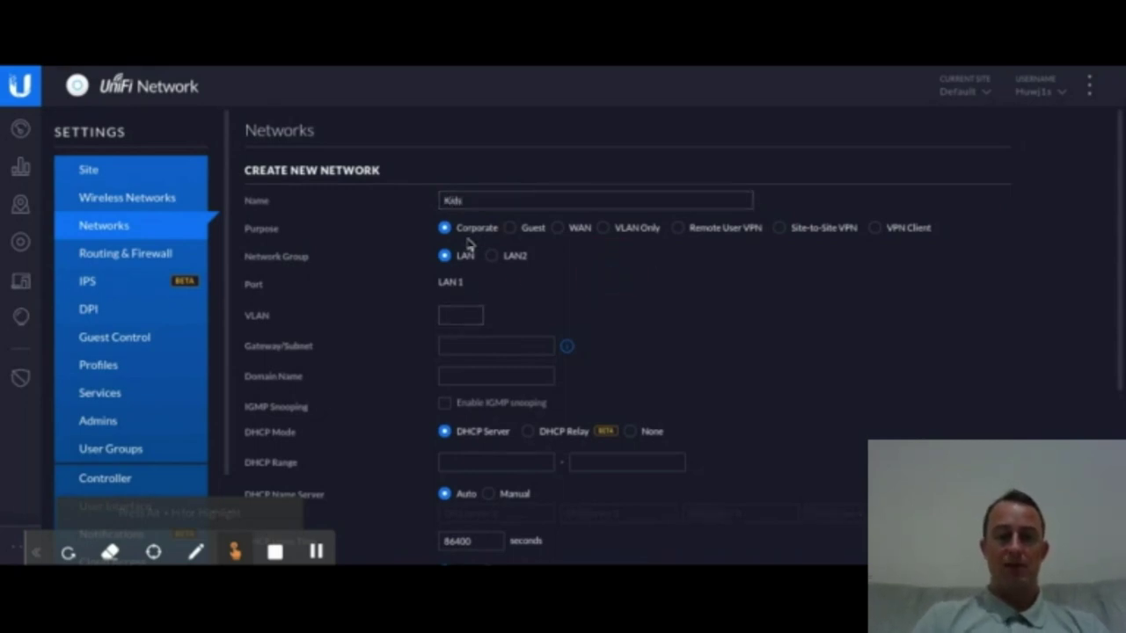
pyautogui.click(460, 314)
pyautogui.write('1')
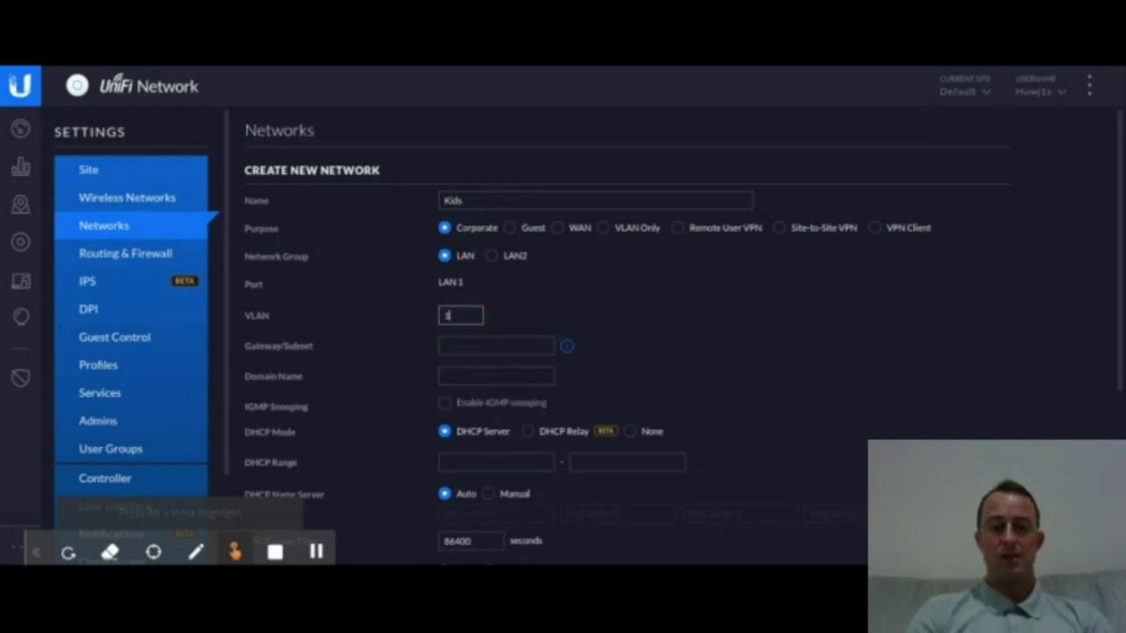
pyautogui.write('0')
pyautogui.click(488, 348)
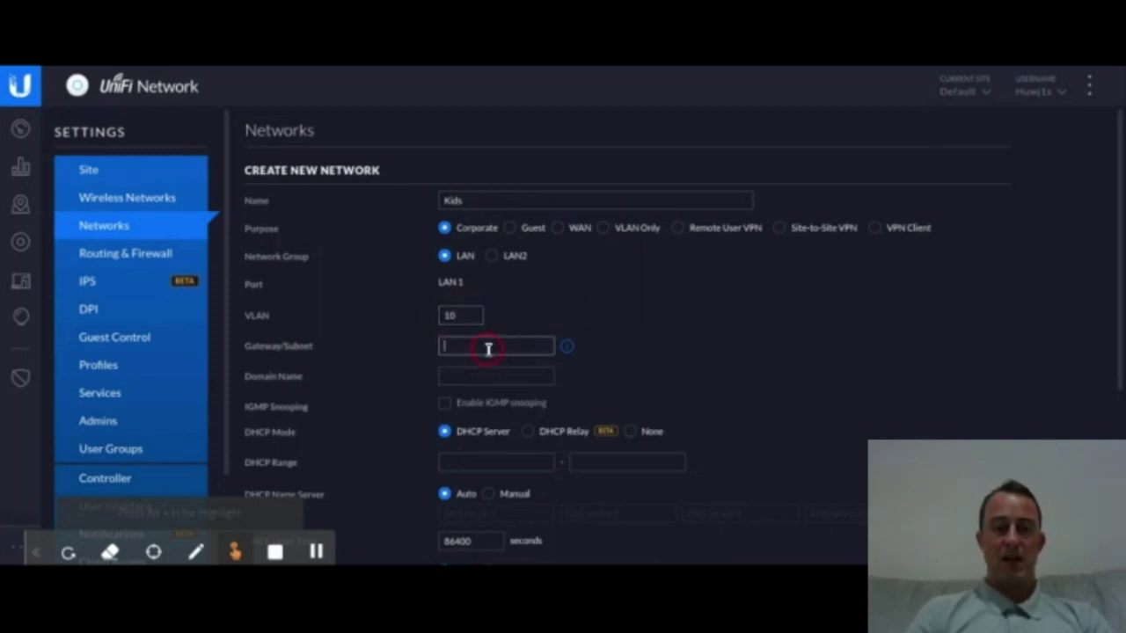
pyautogui.write('19')
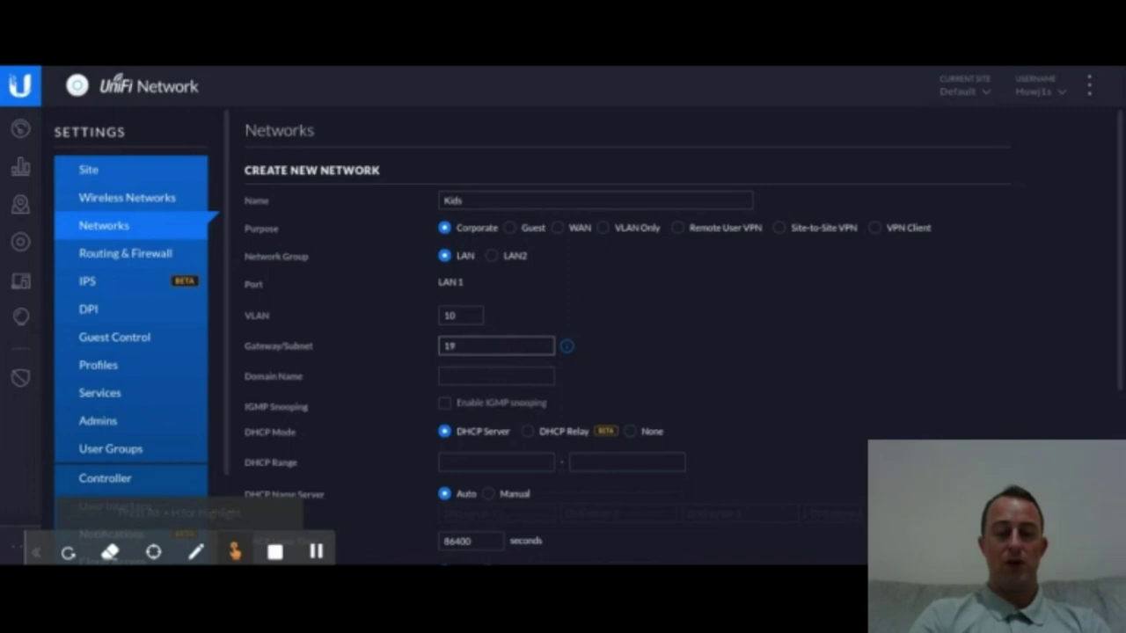
pyautogui.write('2.16')
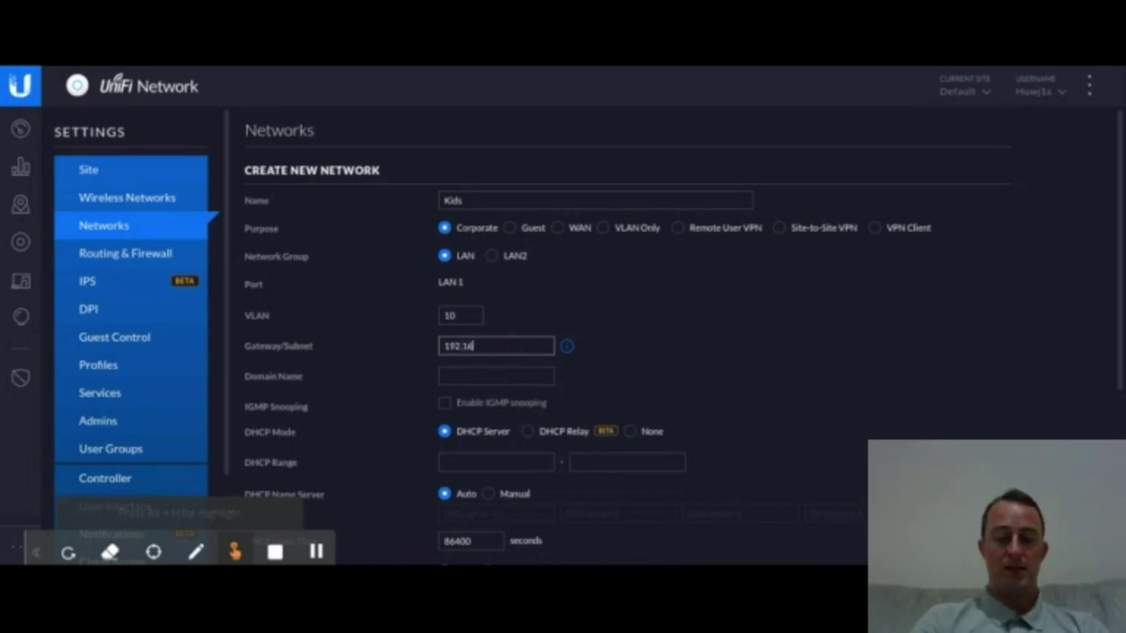
pyautogui.write('8')
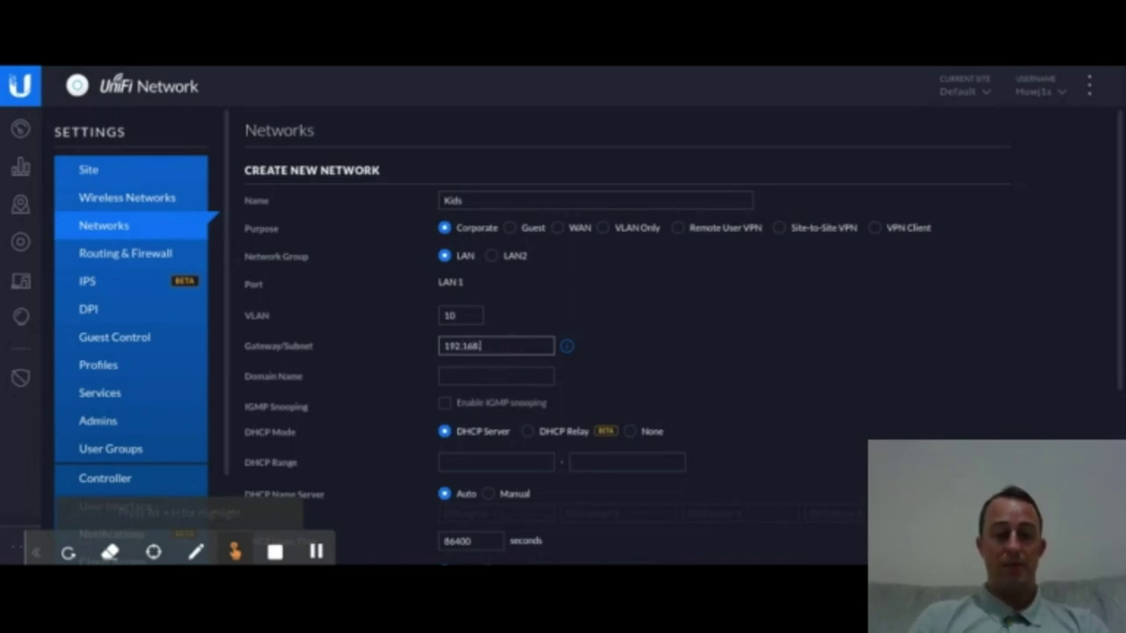
pyautogui.write('.2')
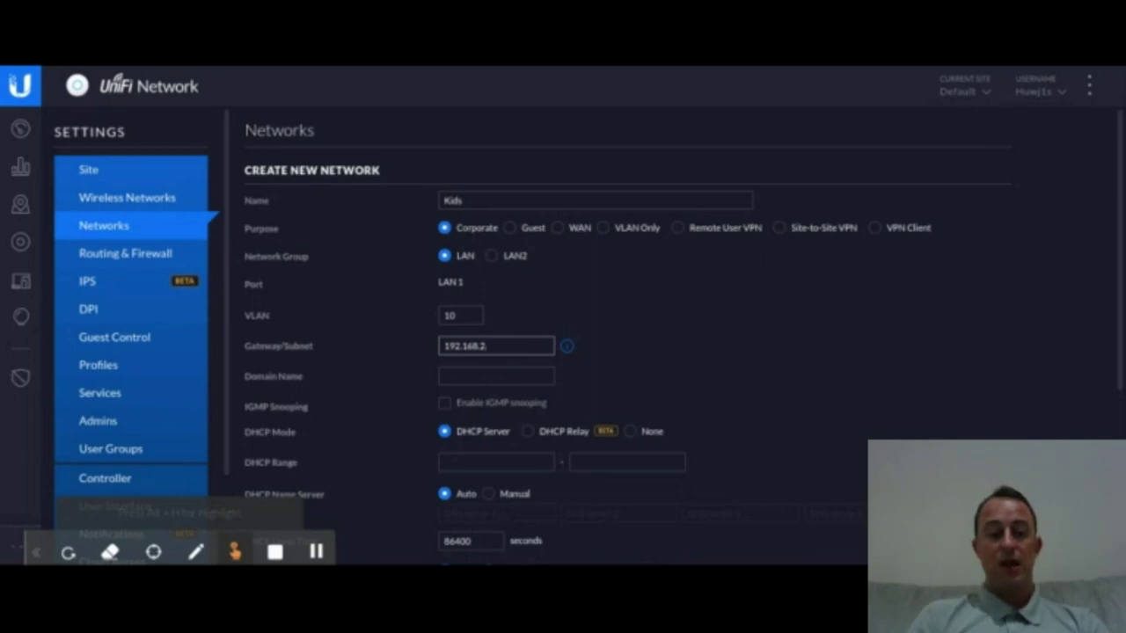
pyautogui.write('.1/24')
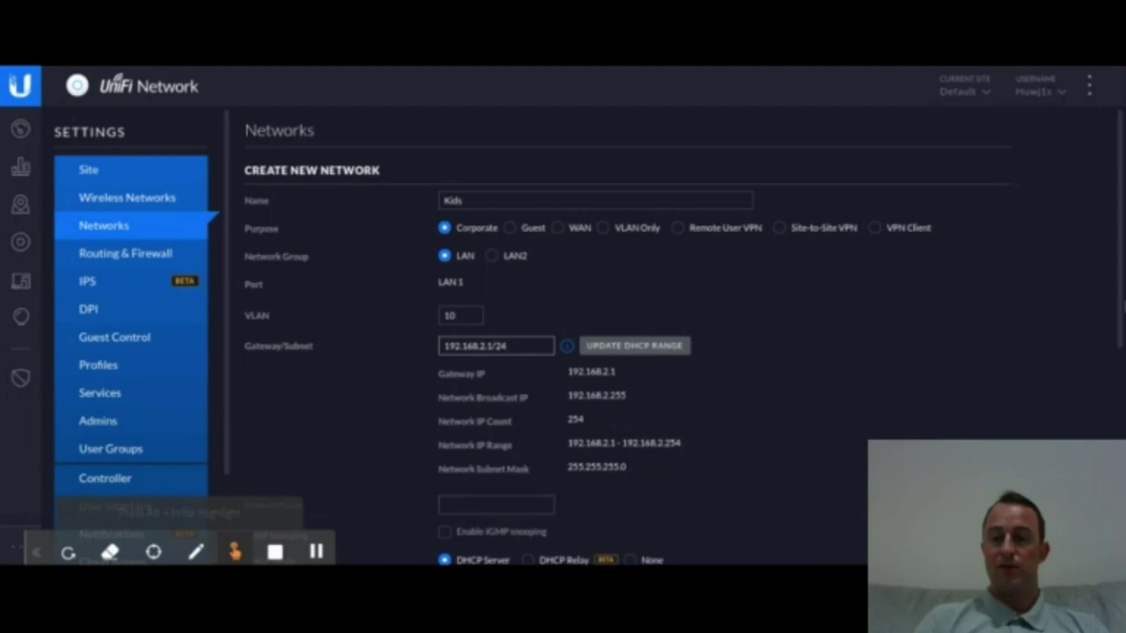
# Step: Set domain name Kids and DHCP range 192.168.2.1 to 192.168.2.254
pyautogui.scroll(-3, 1119, 360)
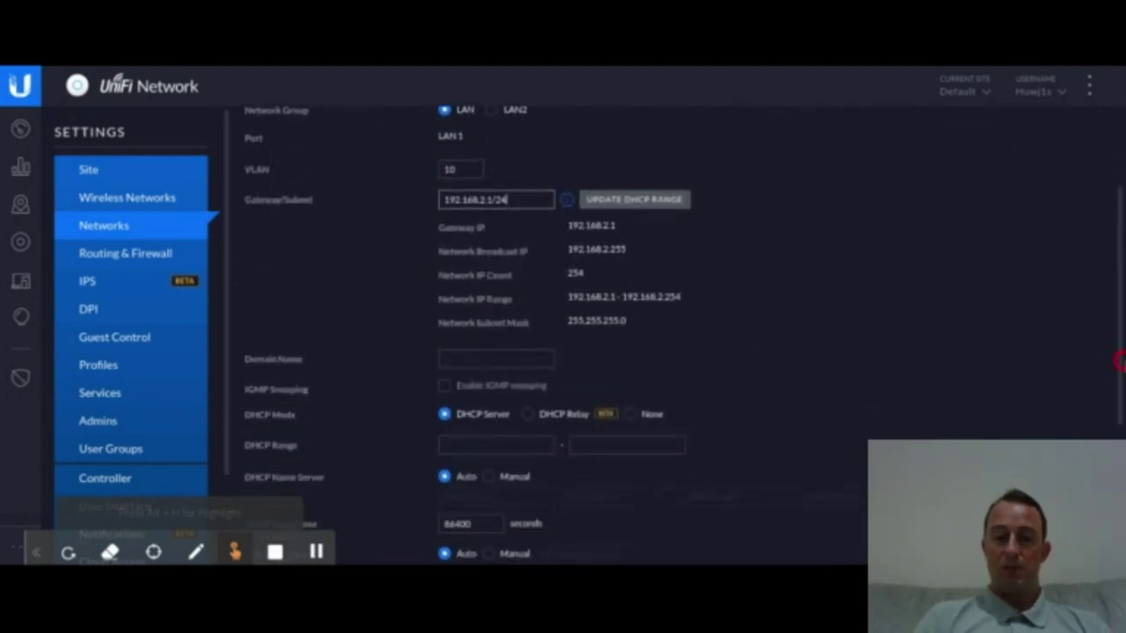
pyautogui.click(518, 361)
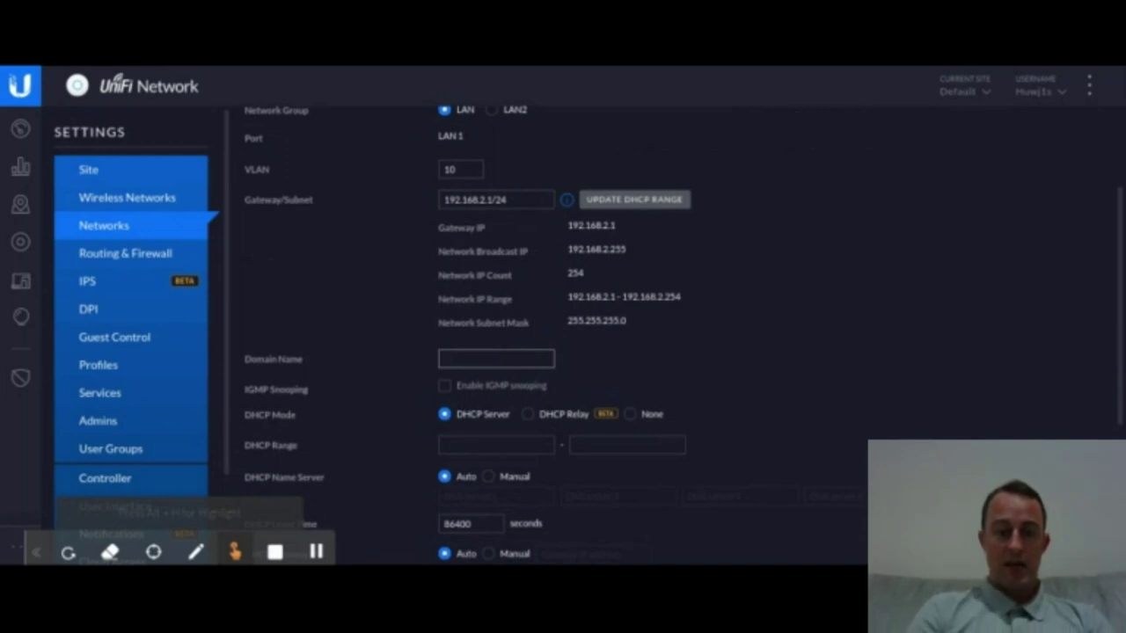
pyautogui.write('Kids')
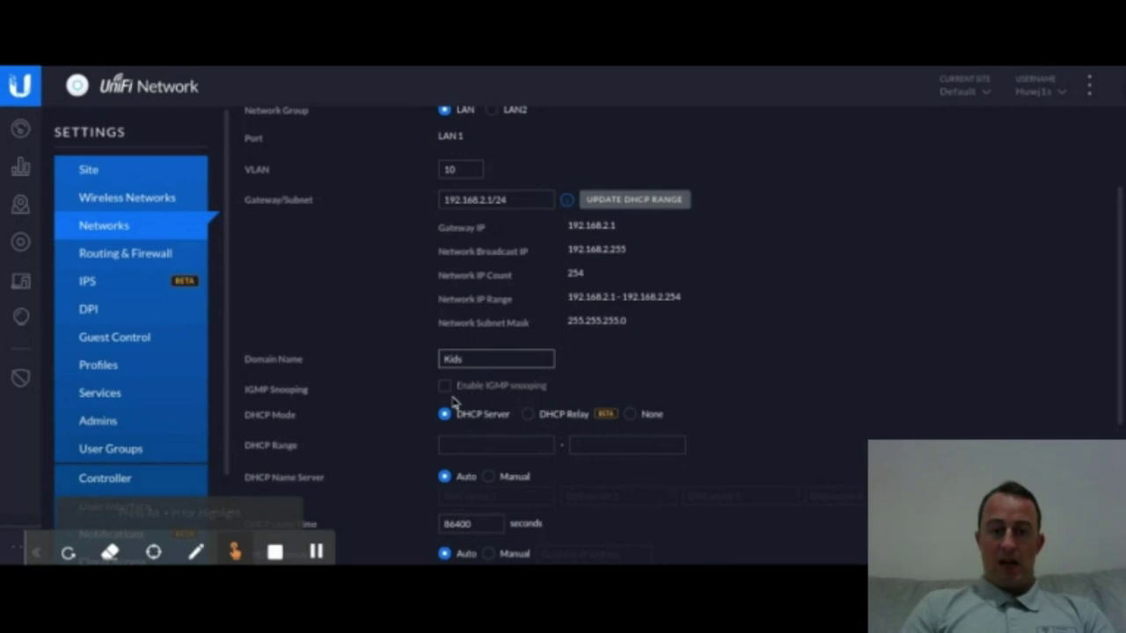
pyautogui.click(466, 445)
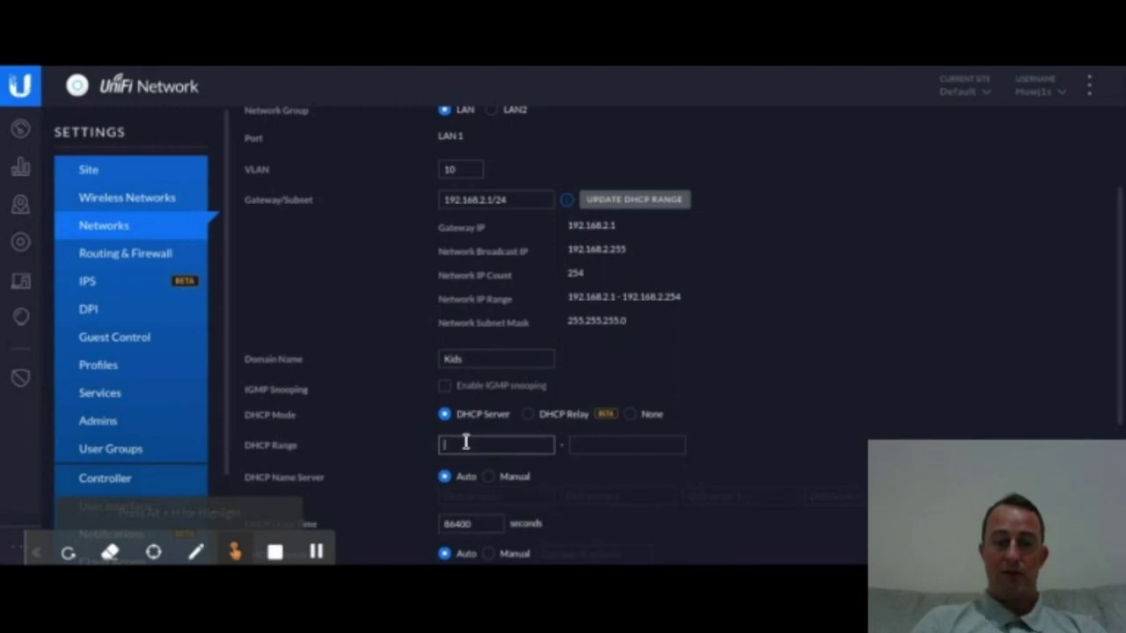
pyautogui.write('19')
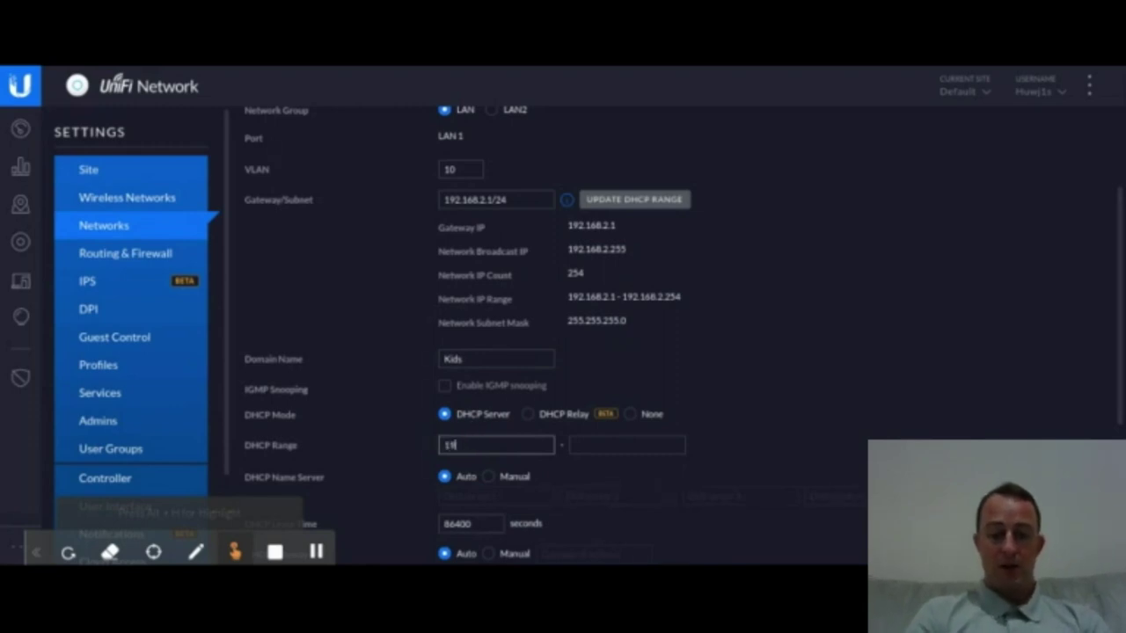
pyautogui.write('2.168')
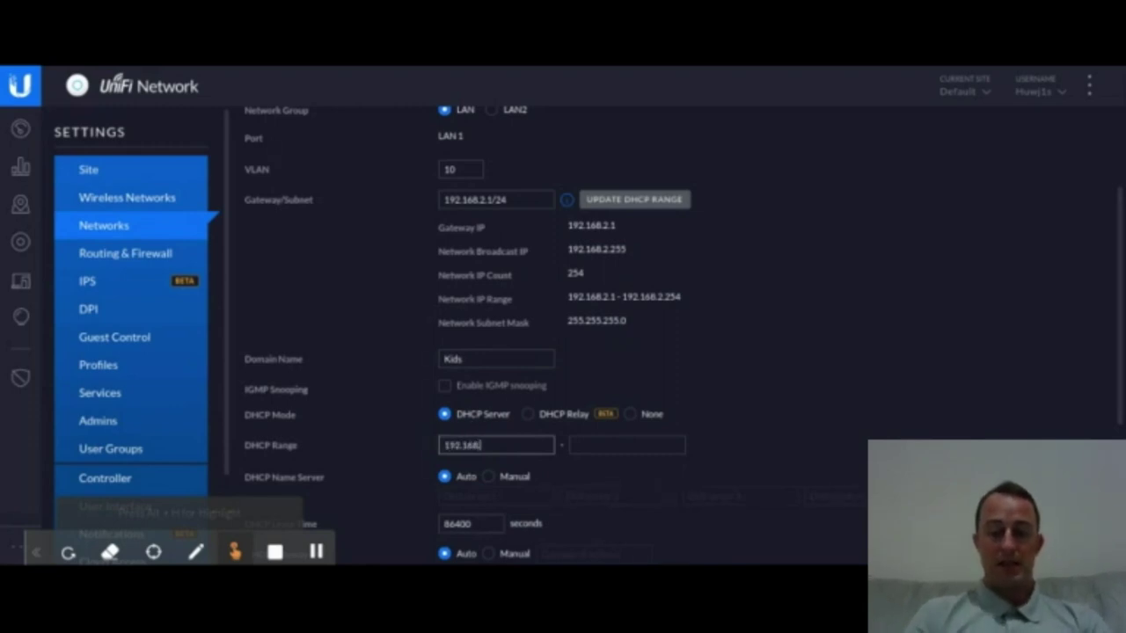
pyautogui.write('.2.1')
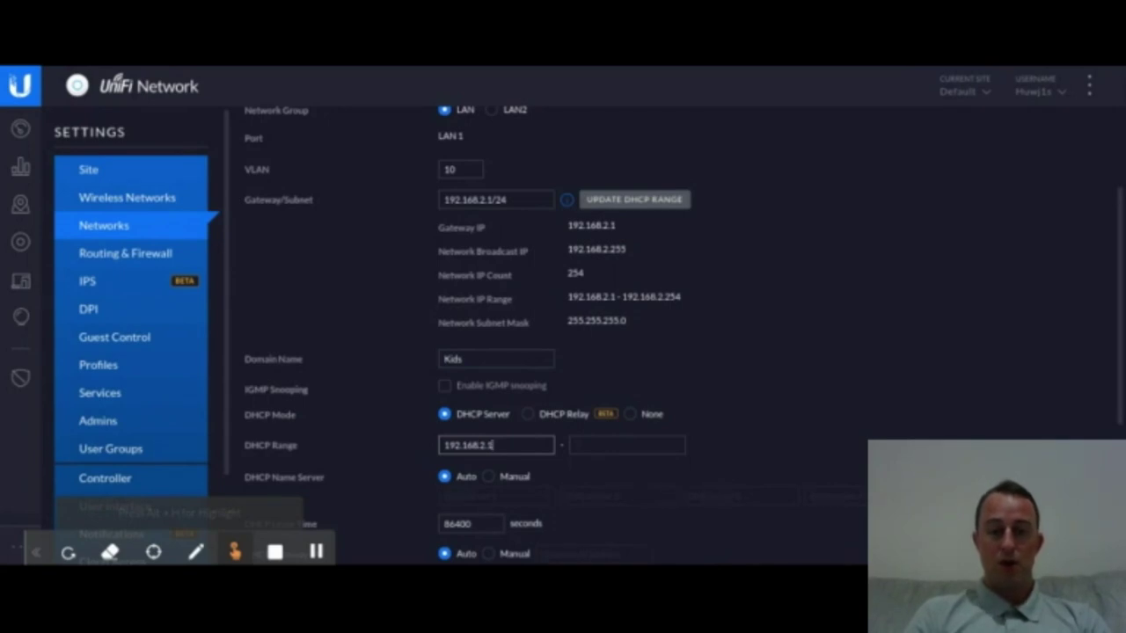
pyautogui.press('Tab')
pyautogui.write('192')
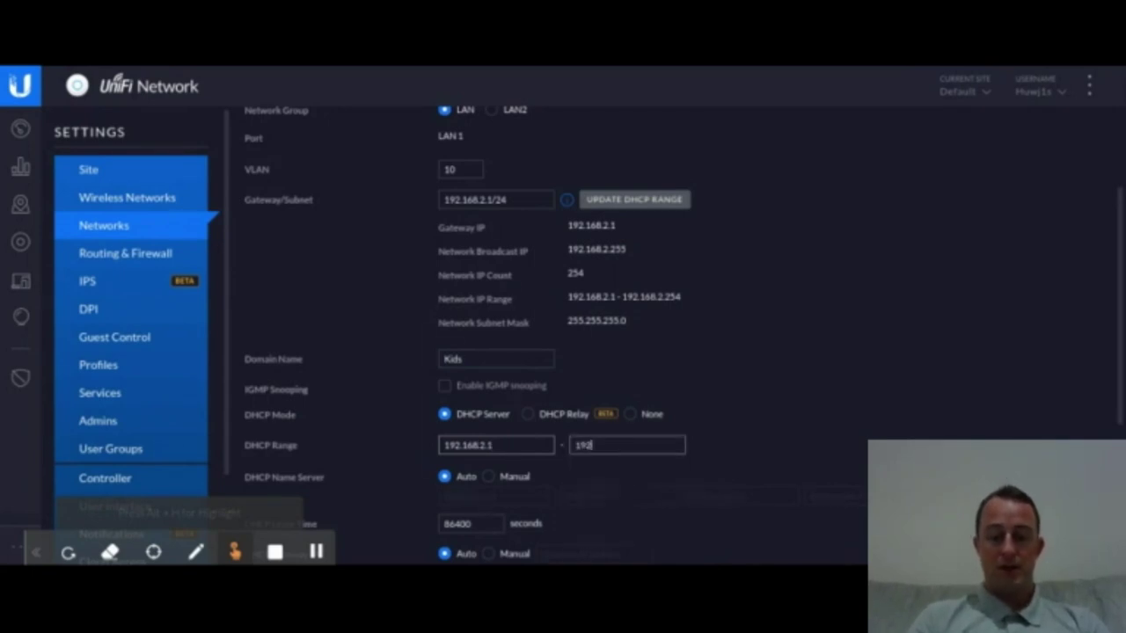
pyautogui.write('.168.2')
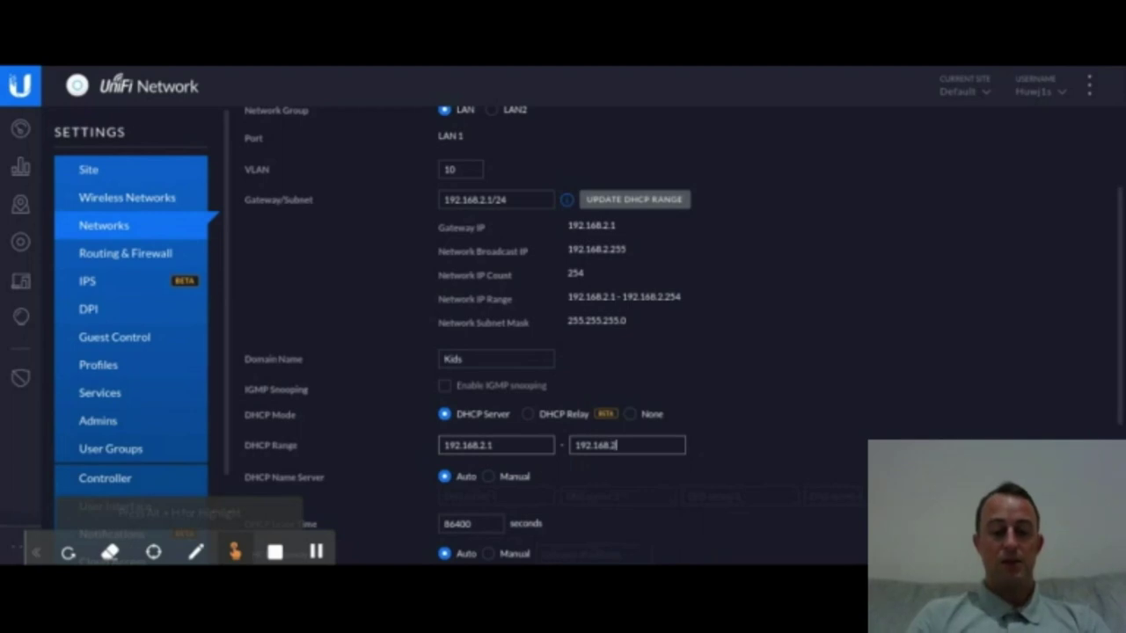
pyautogui.write('.254')
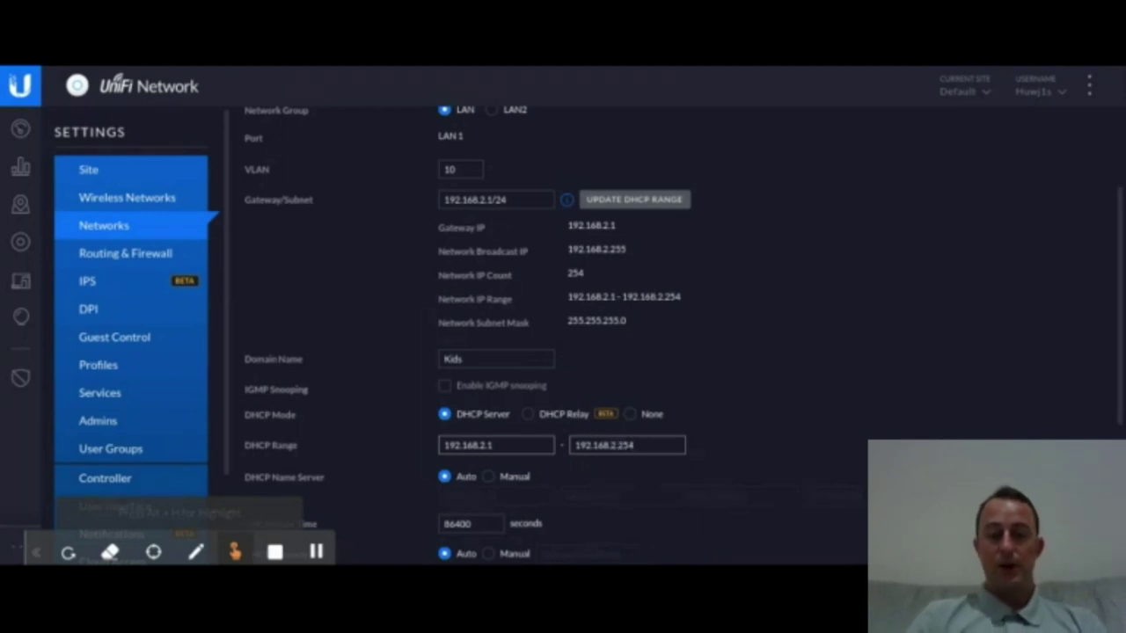
# Step: Switch DHCP name servers to manual with DNS 208.67.222.123 and 208.67.220.123
pyautogui.scroll(-3, 563, 334)
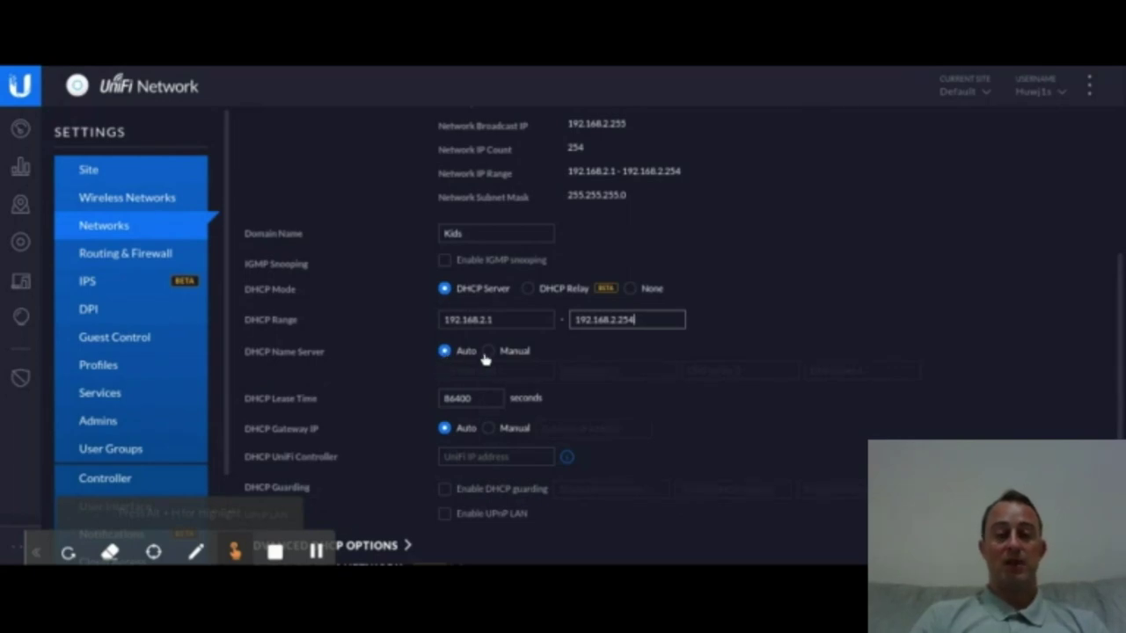
pyautogui.click(488, 352)
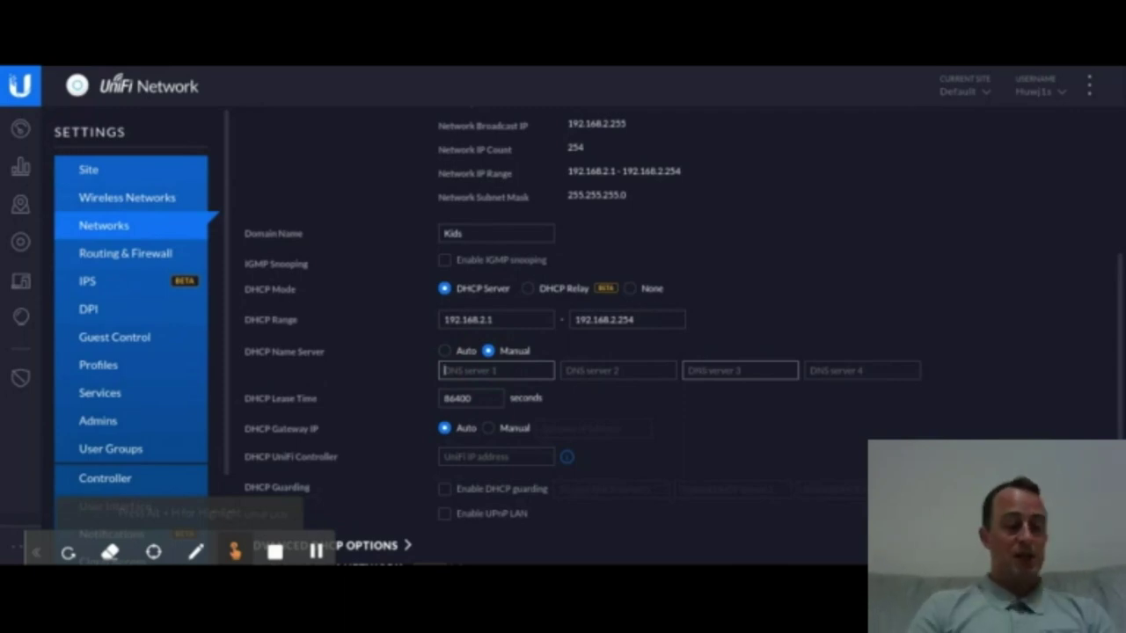
pyautogui.write('208')
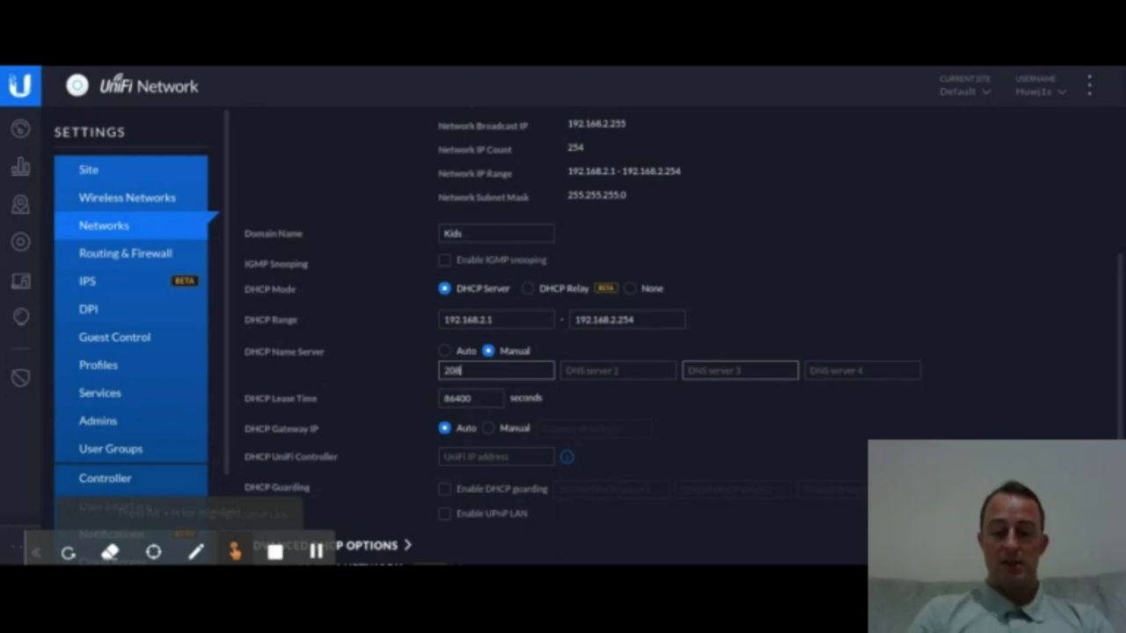
pyautogui.write('.67.2')
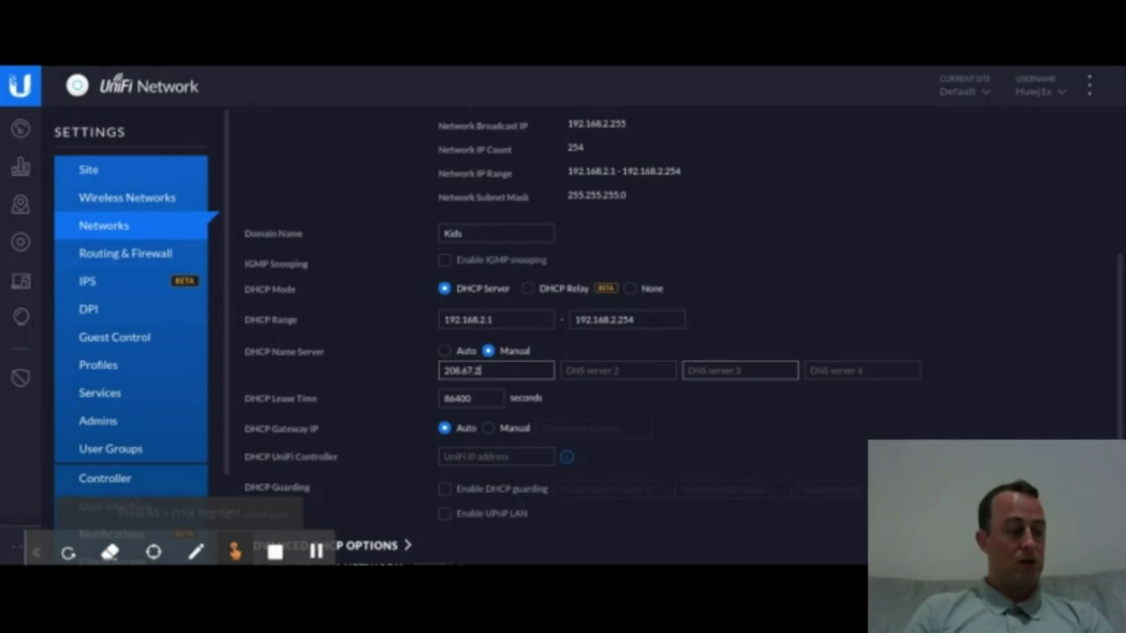
pyautogui.write('22')
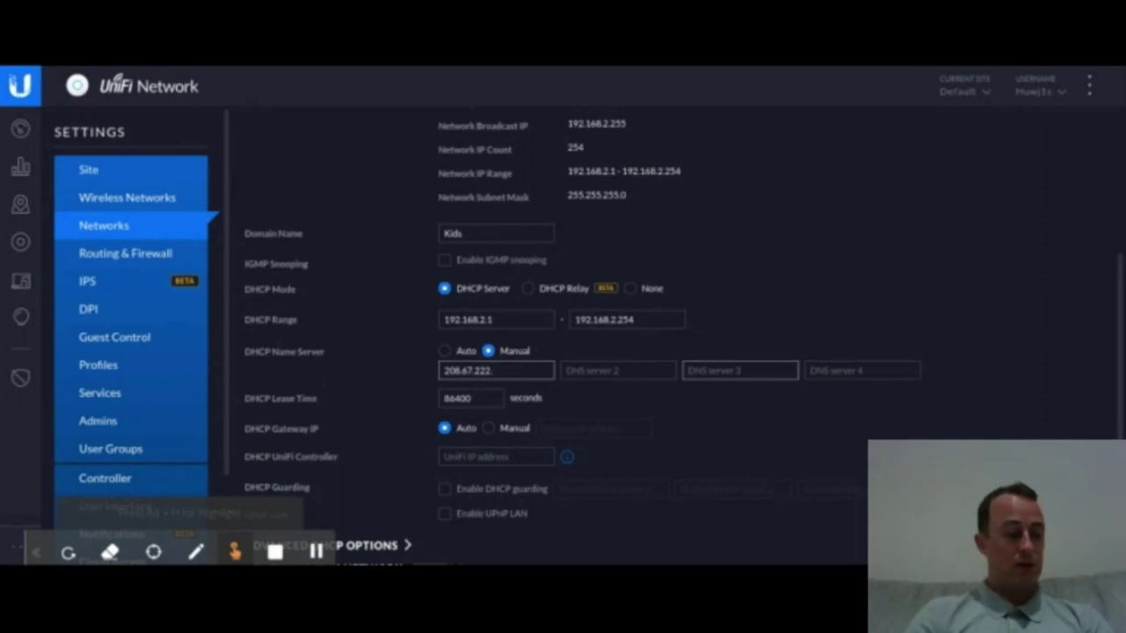
pyautogui.write('.123')
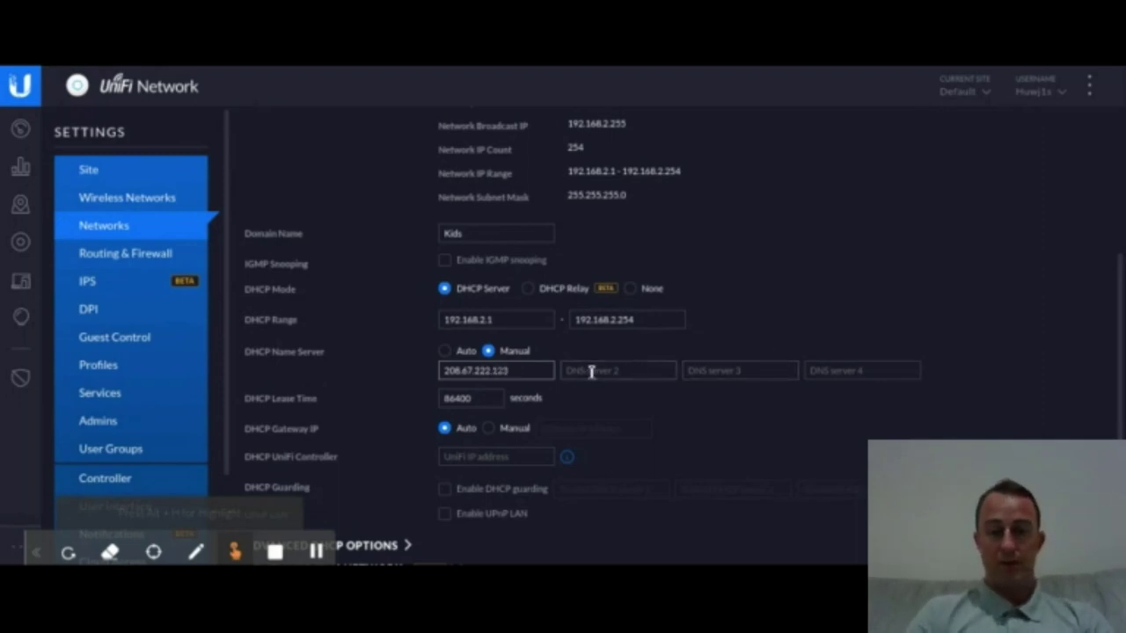
pyautogui.click(589, 371)
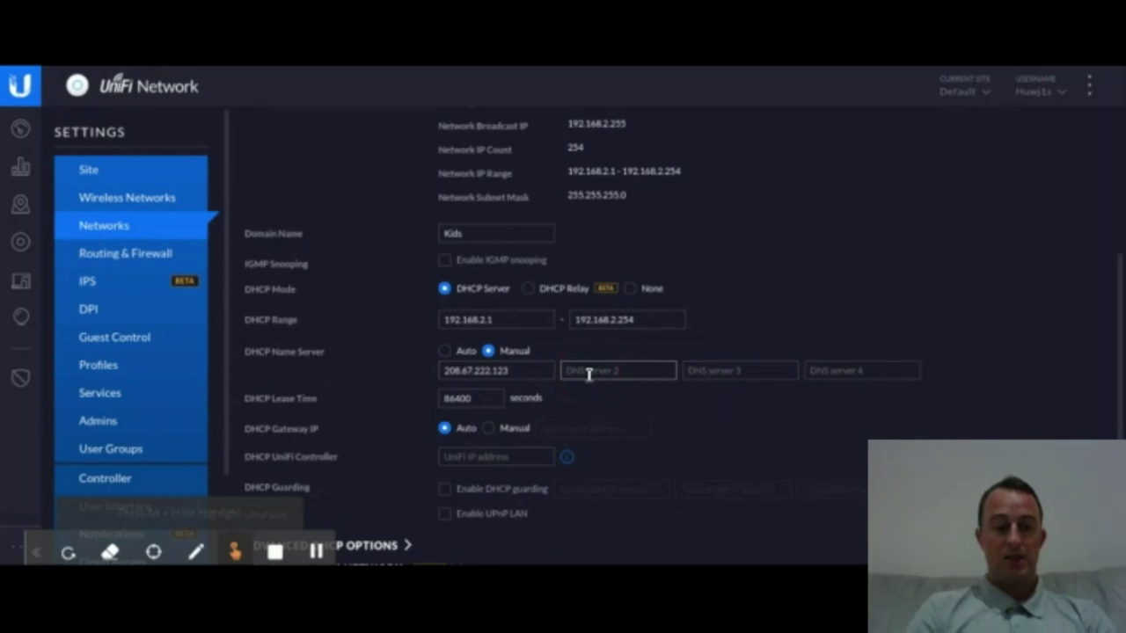
pyautogui.write('208')
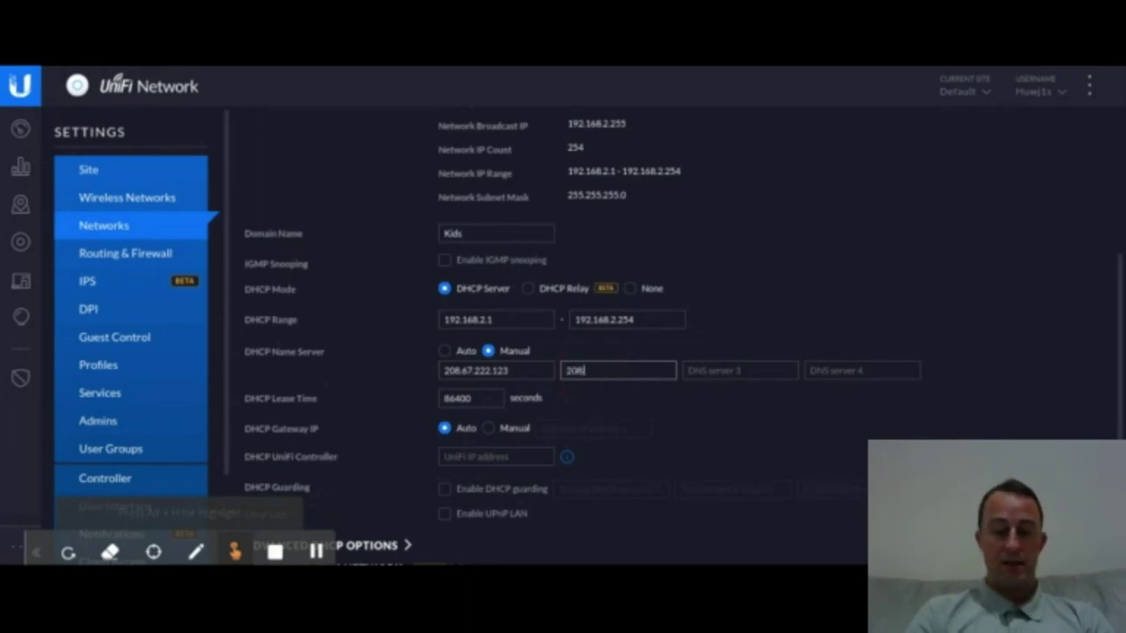
pyautogui.write('.1')
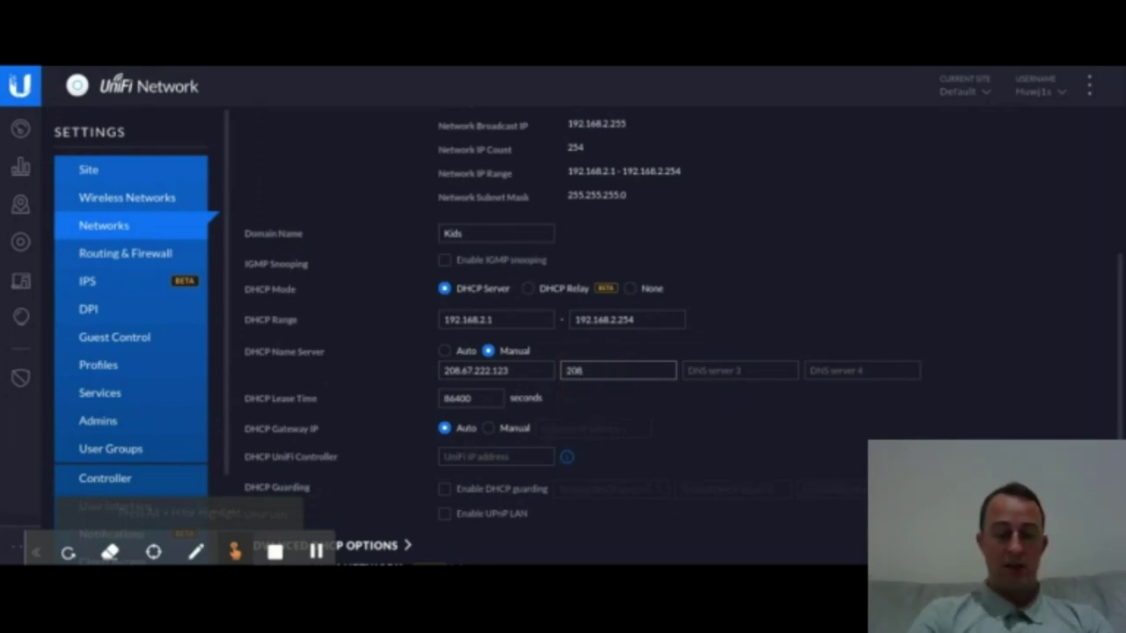
pyautogui.write('.67')
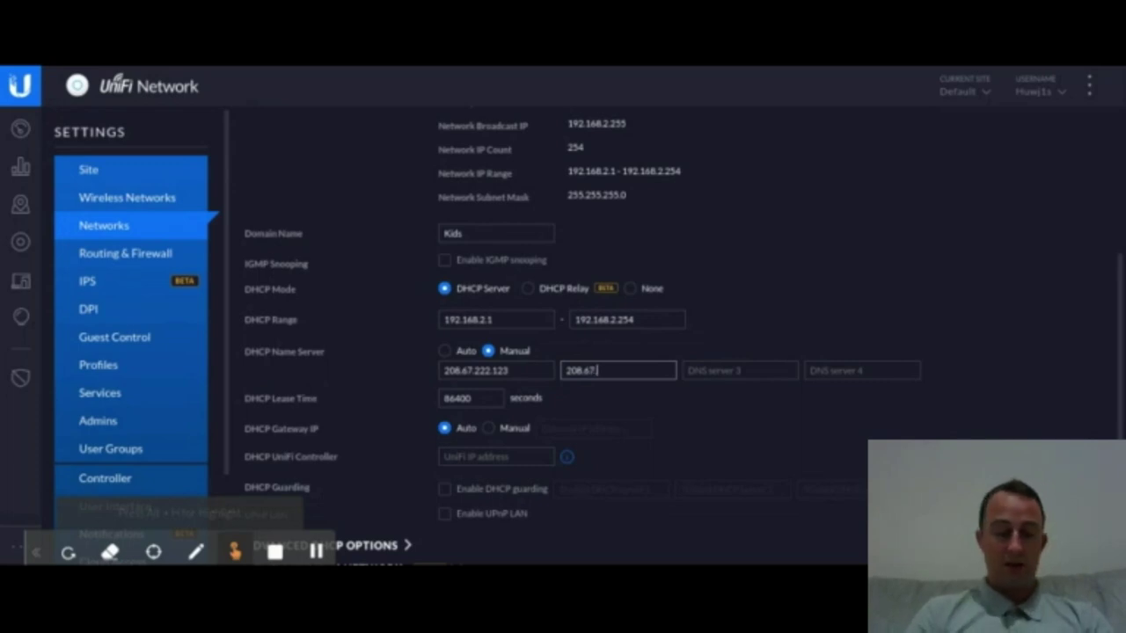
pyautogui.write('.220')
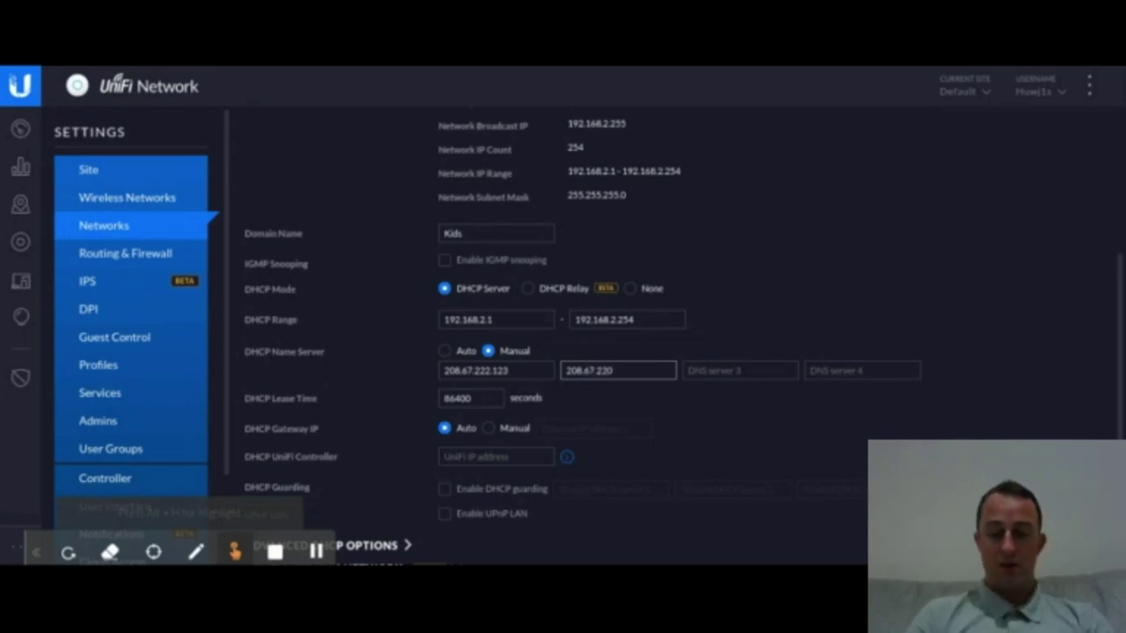
pyautogui.write('.123')
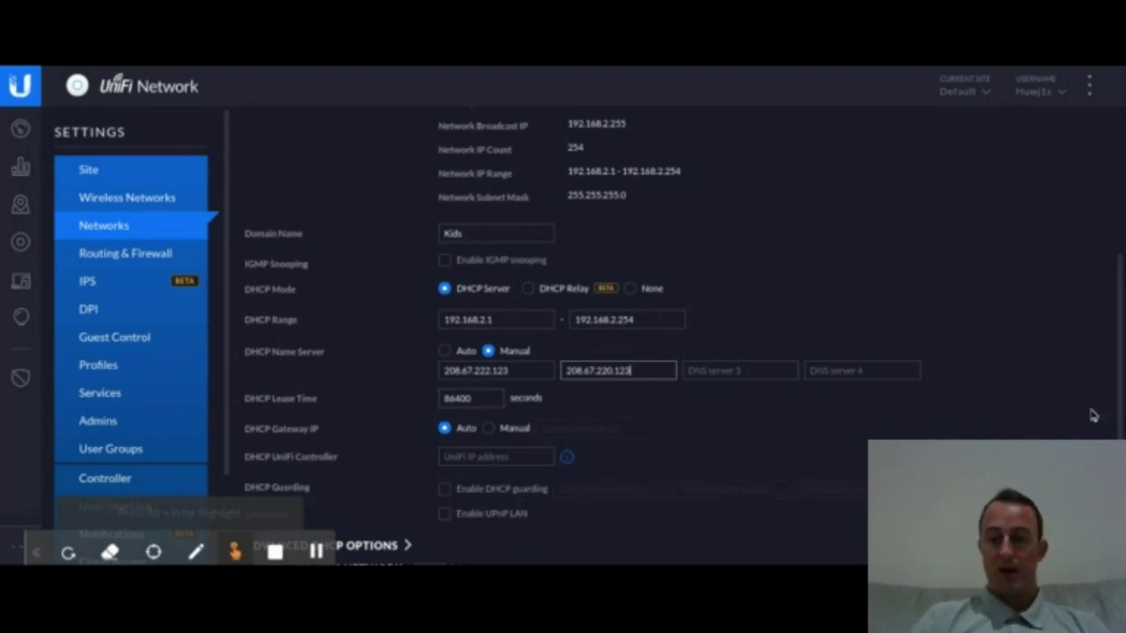
pyautogui.scroll(-1, 1117, 401)
pyautogui.scroll(-3, 1116, 401)
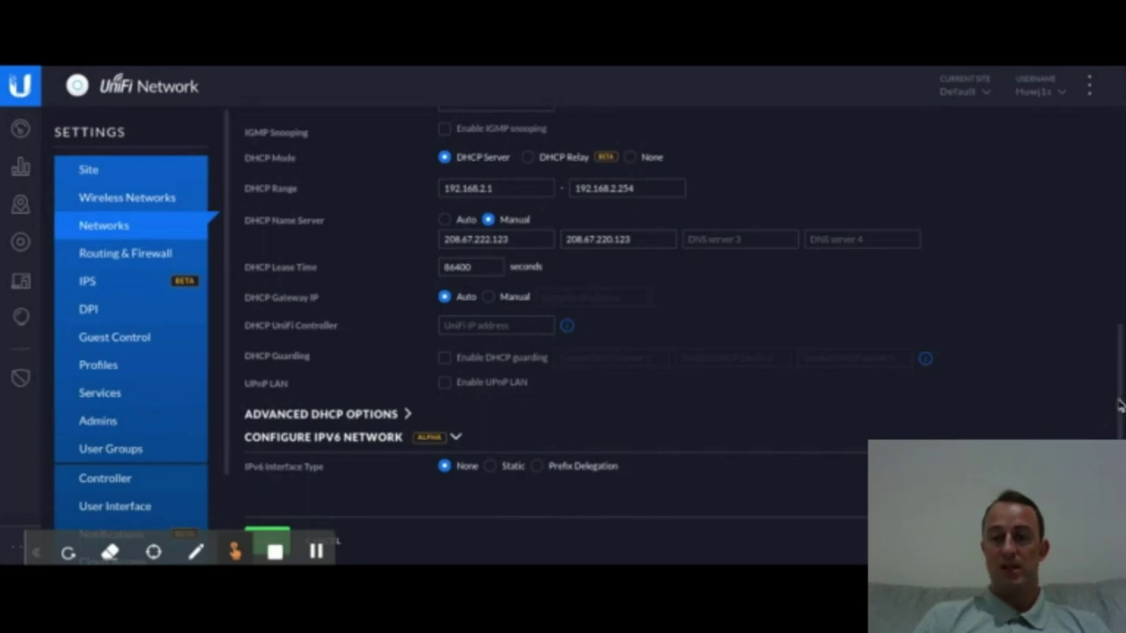
pyautogui.moveTo(1121, 404); pyautogui.dragTo(1122, 183)
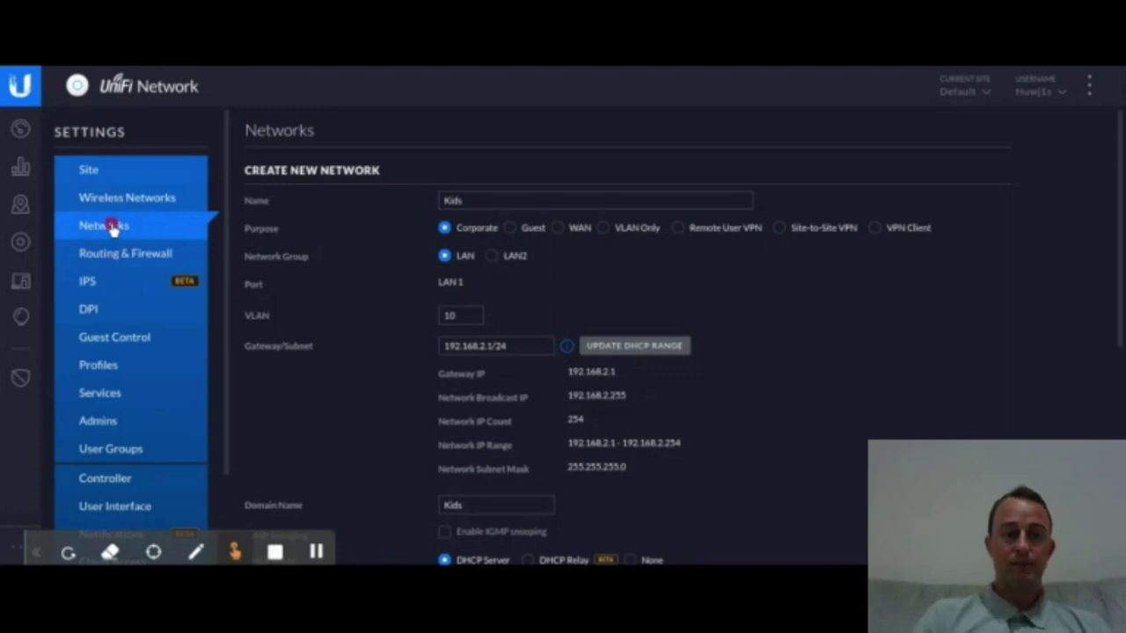
pyautogui.scroll(-5, 1122, 203)
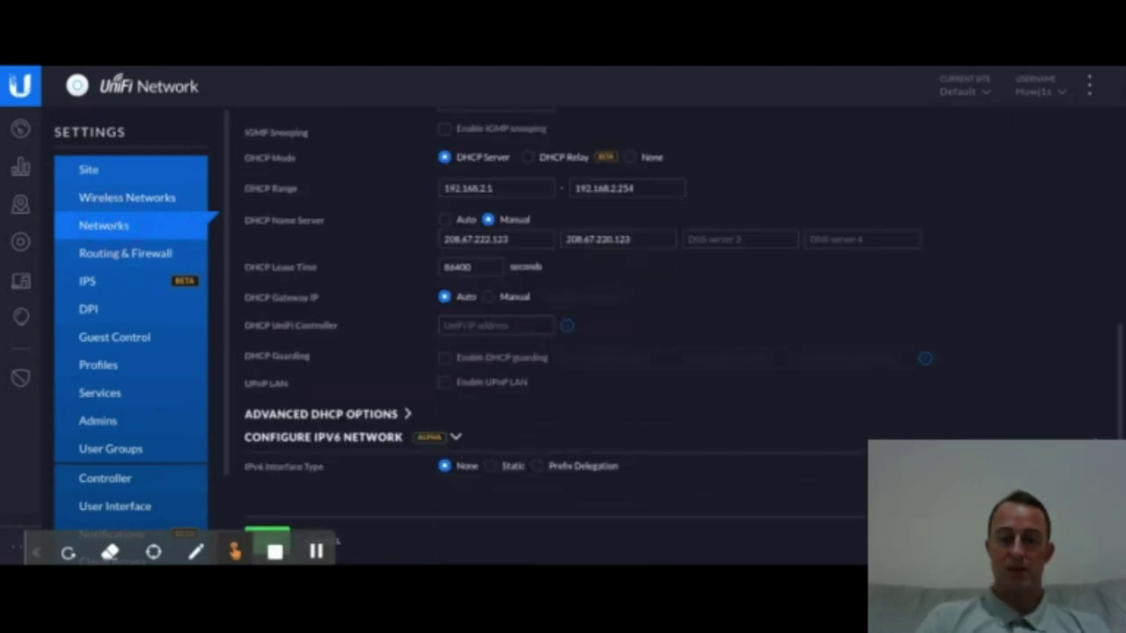
# Step: Leave the Kids network form via Wireless Networks in the Settings sidebar
pyautogui.click(340, 543)
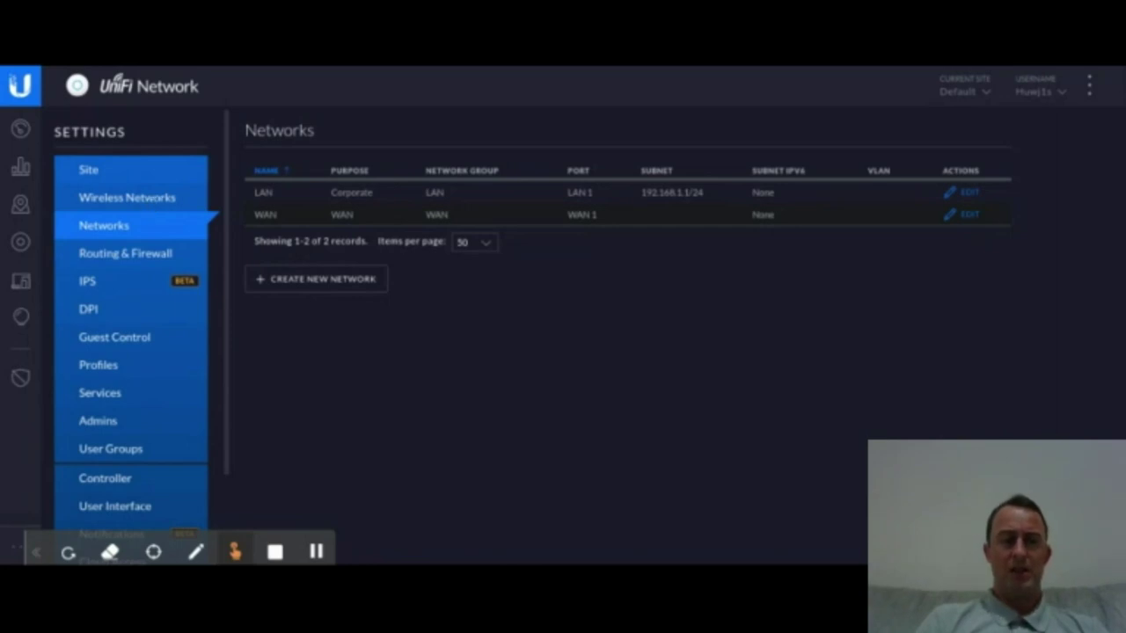
pyautogui.click(153, 203)
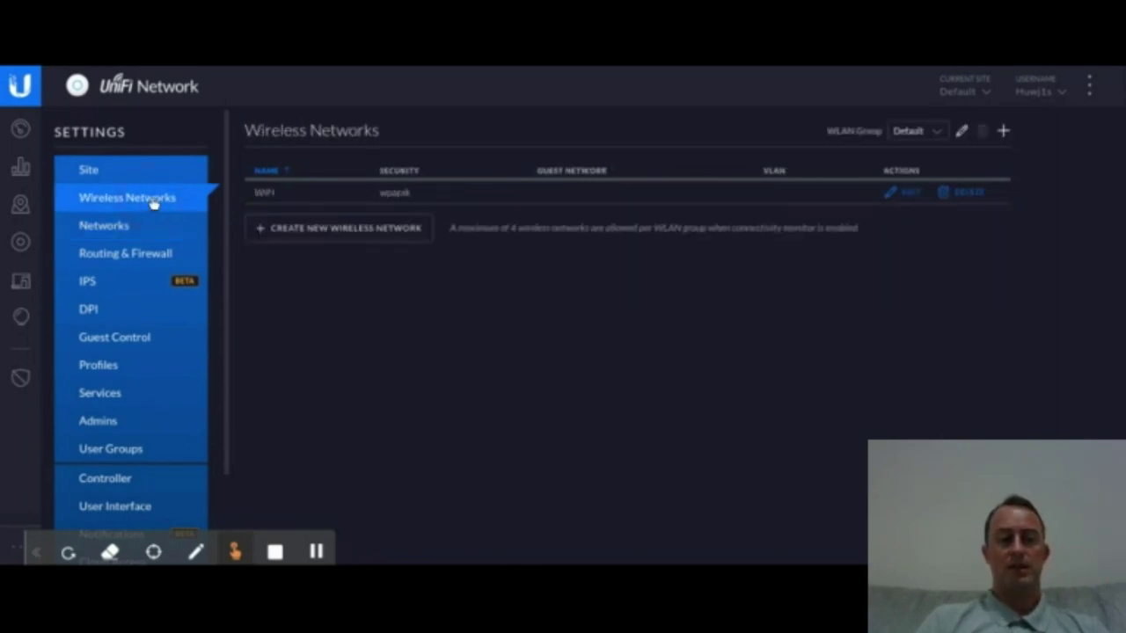
pyautogui.click(133, 226)
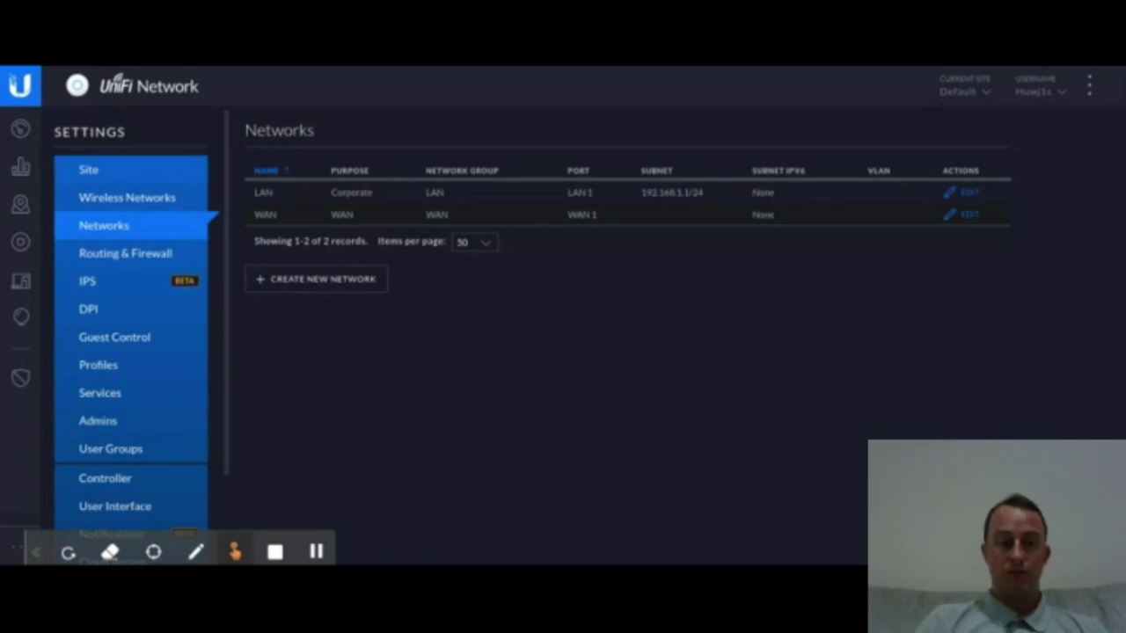
pyautogui.click(138, 199)
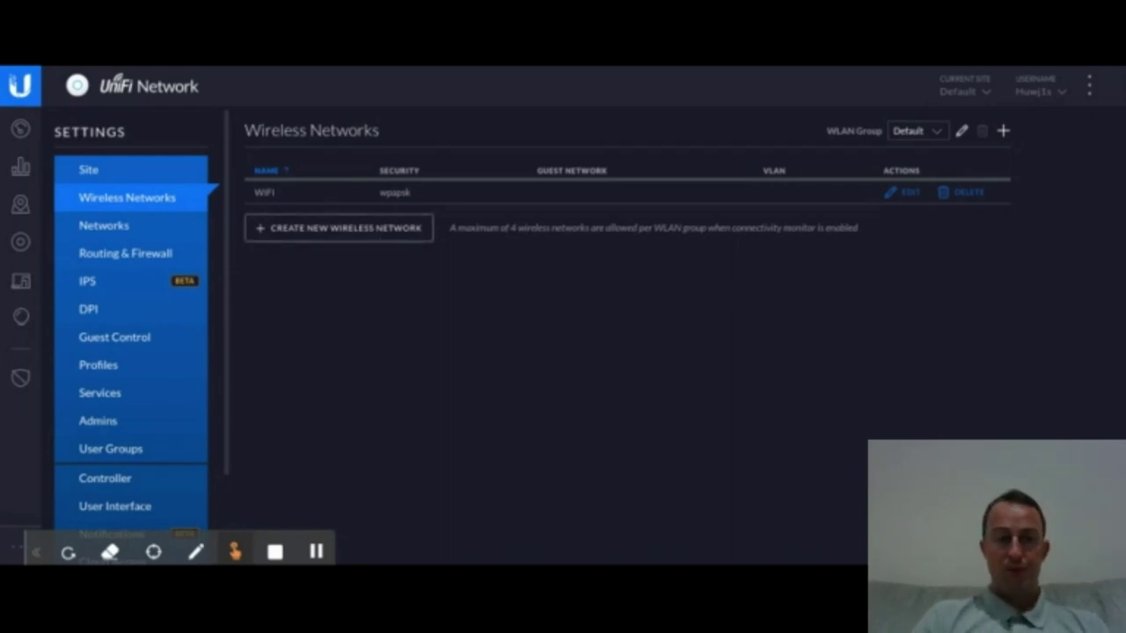
# Step: Create a new wireless network named 'Kids Wi-Fi'
pyautogui.click(374, 234)
pyautogui.click(452, 204)
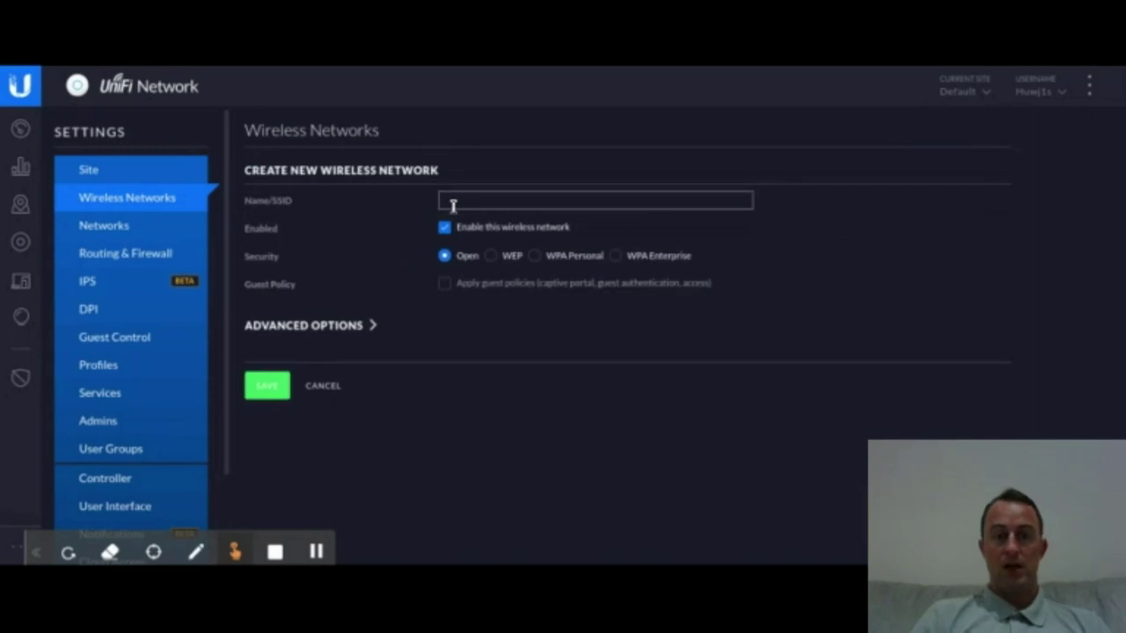
pyautogui.write('Kids Wifi')
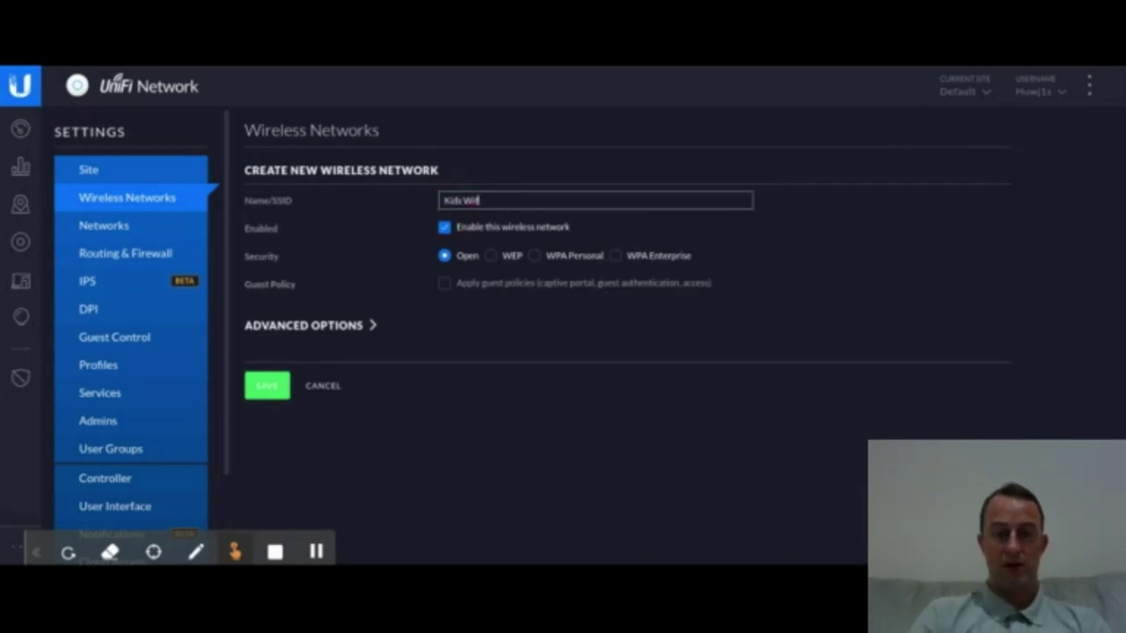
pyautogui.press('BackSpace')
pyautogui.press('BackSpace')
pyautogui.write('Fi')
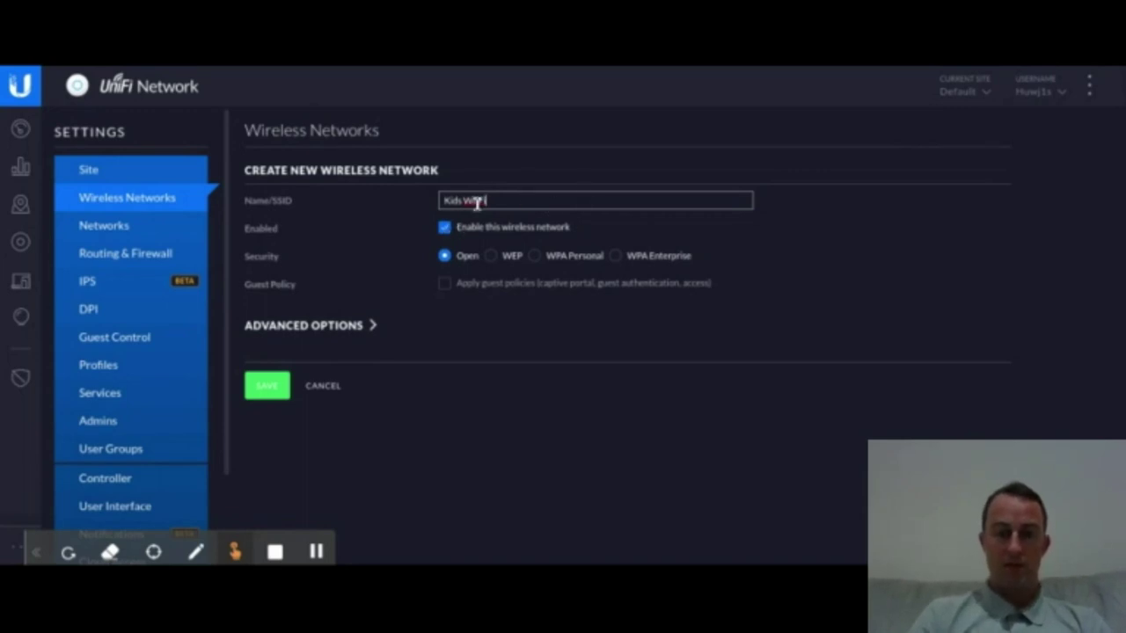
# Step: Choose WPA Personal security and enter the network password, shown as plain text
pyautogui.click(534, 257)
pyautogui.click(497, 284)
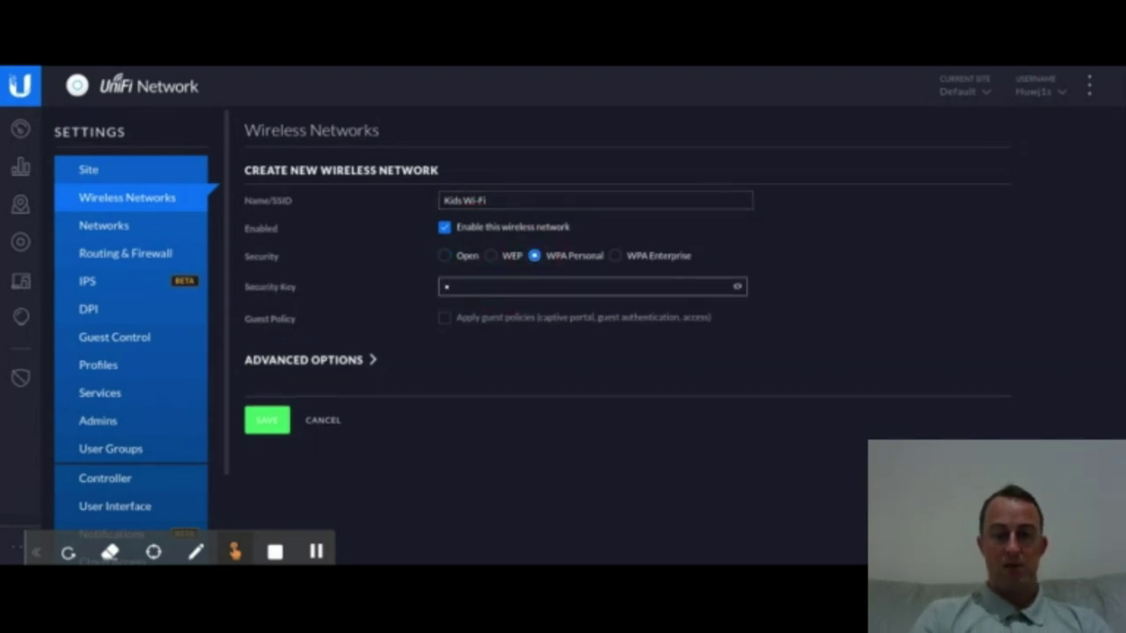
pyautogui.click(739, 288)
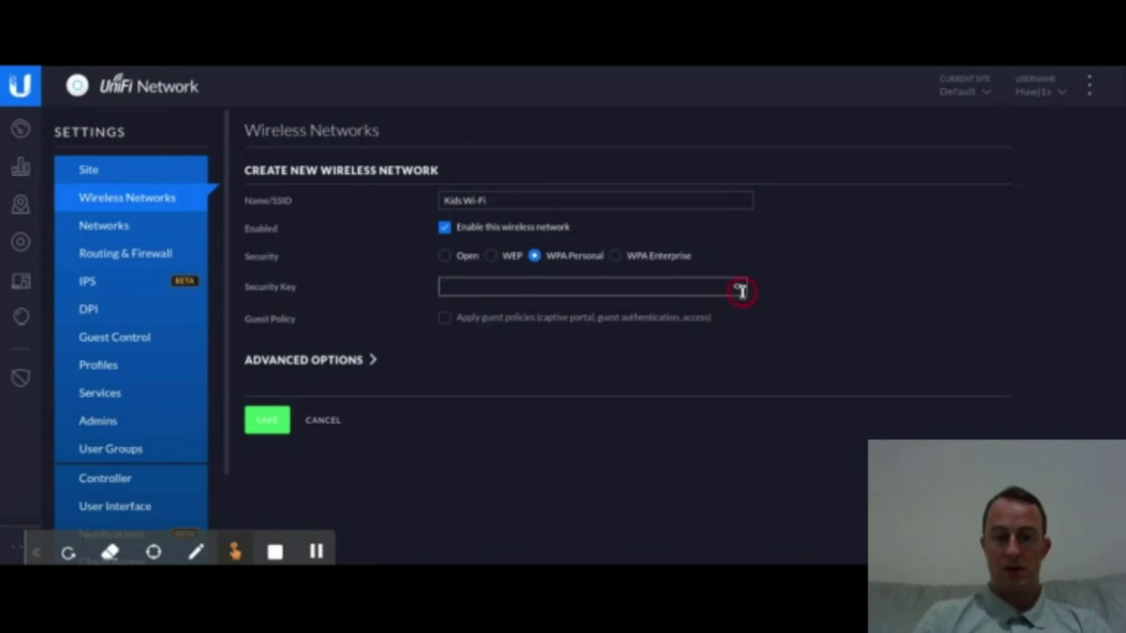
pyautogui.click(739, 286)
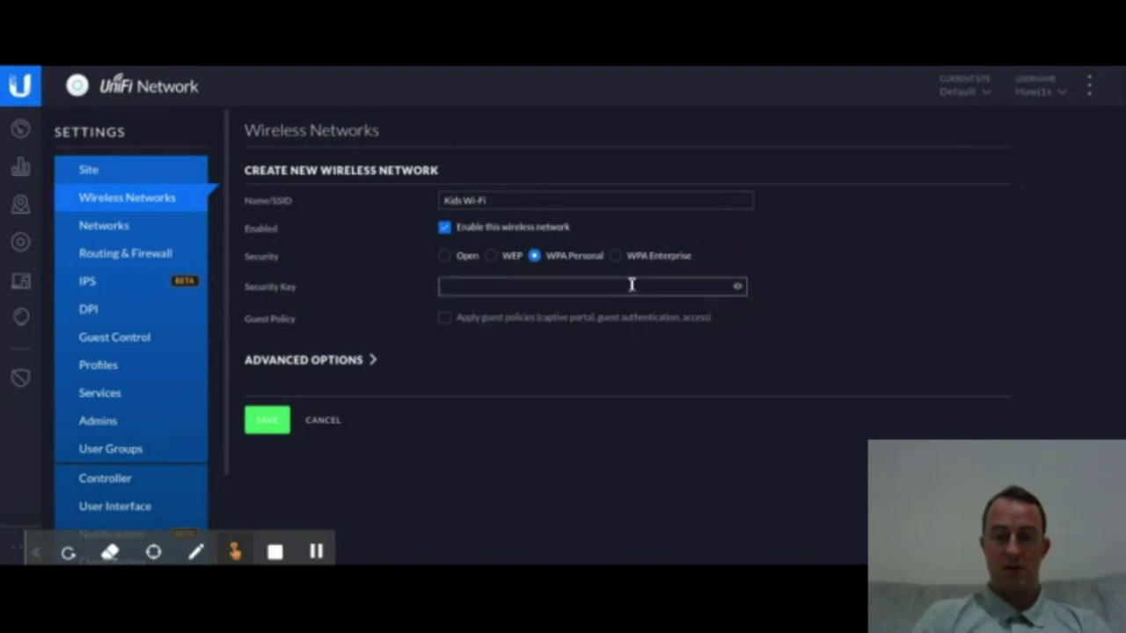
pyautogui.write('kid')
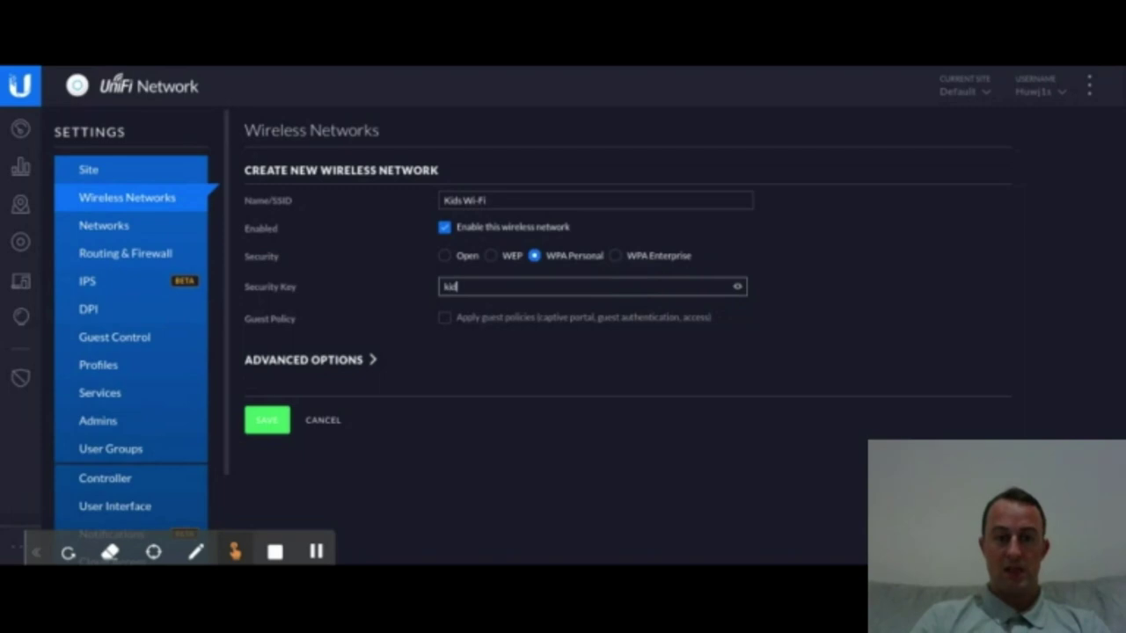
pyautogui.write('s123')
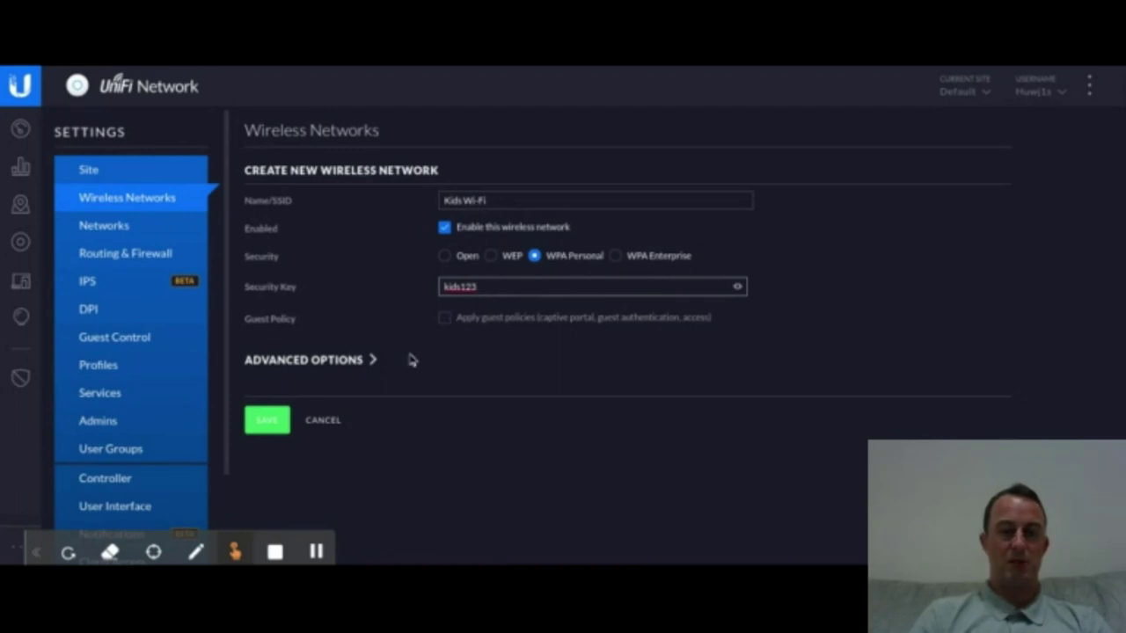
# Step: Enable Use VLAN under Advanced Options and set VLAN ID 10
pyautogui.click(343, 359)
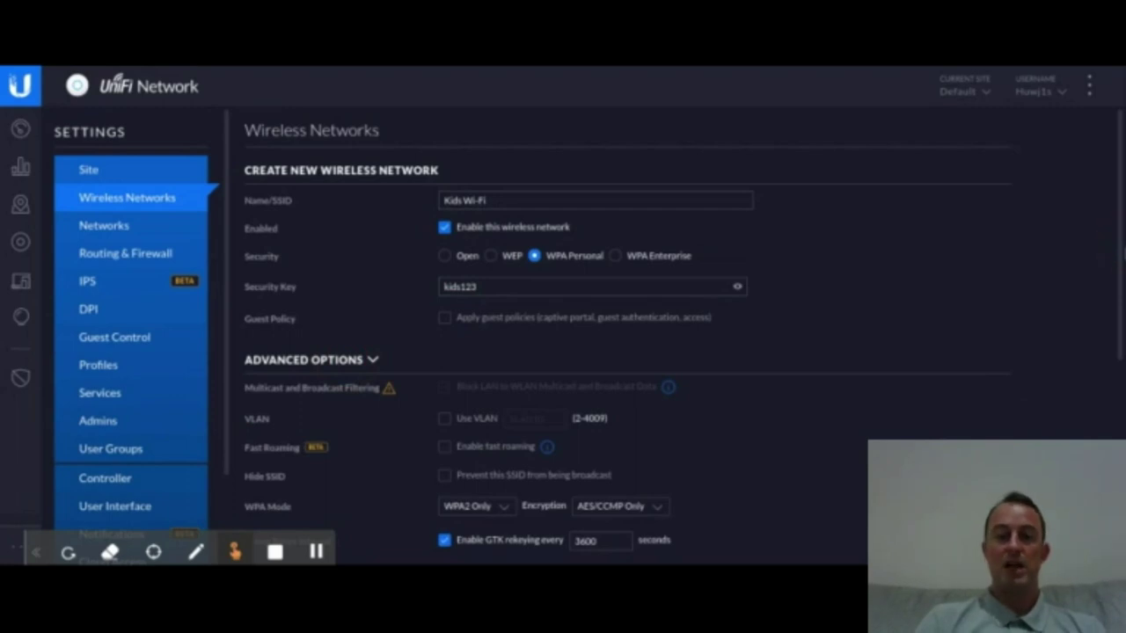
pyautogui.scroll(-3, 682, 333)
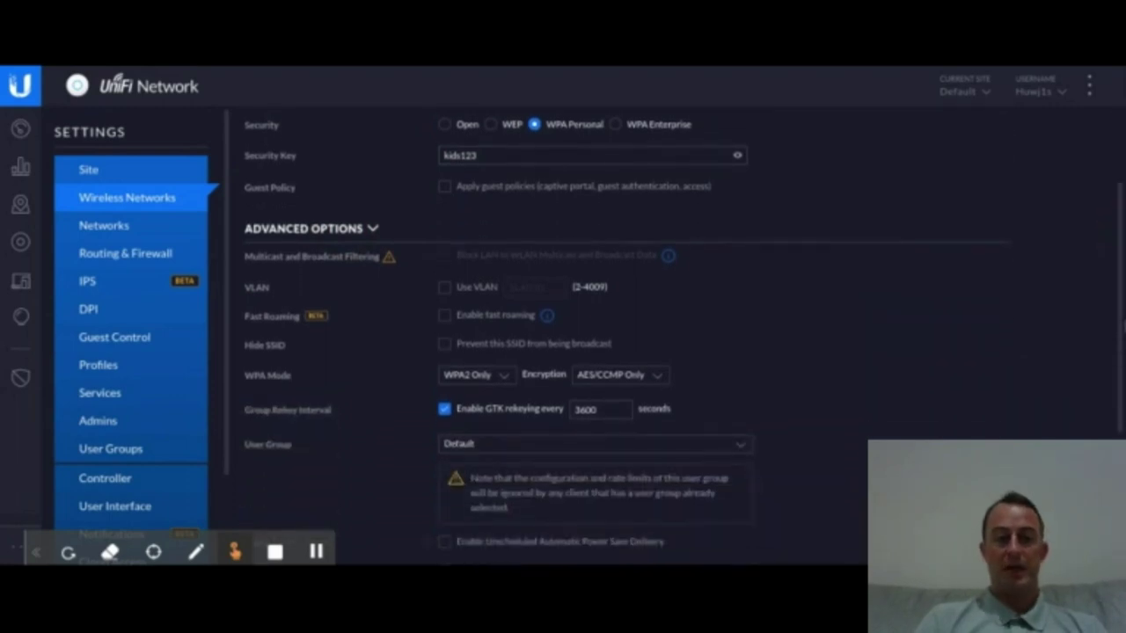
pyautogui.scroll(2, 1115, 302)
pyautogui.scroll(-3, 1115, 314)
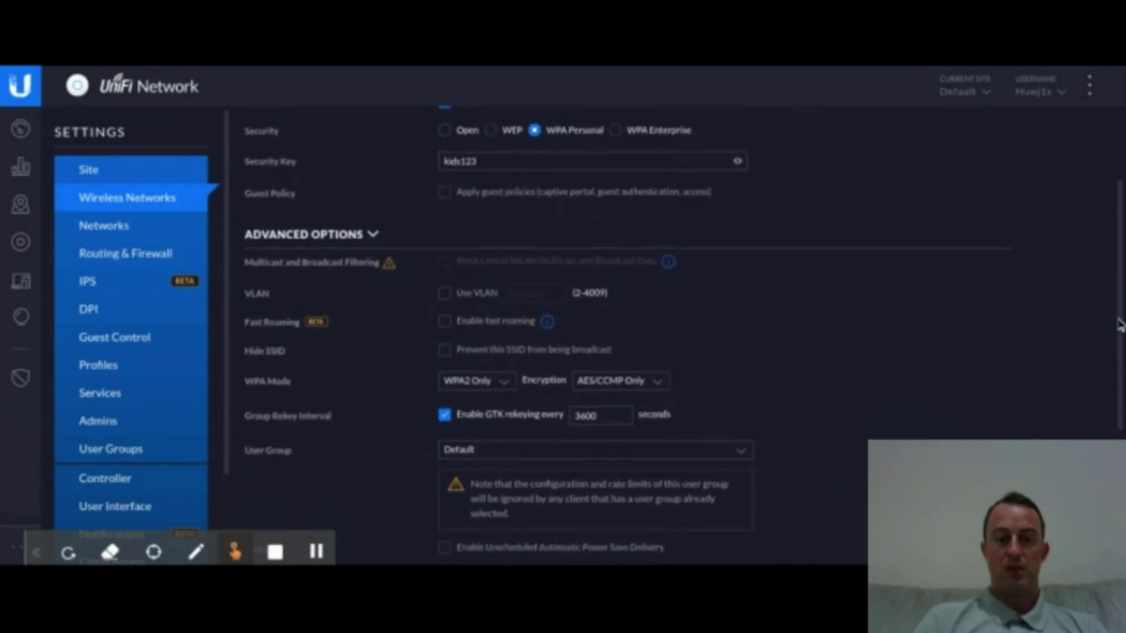
pyautogui.click(445, 295)
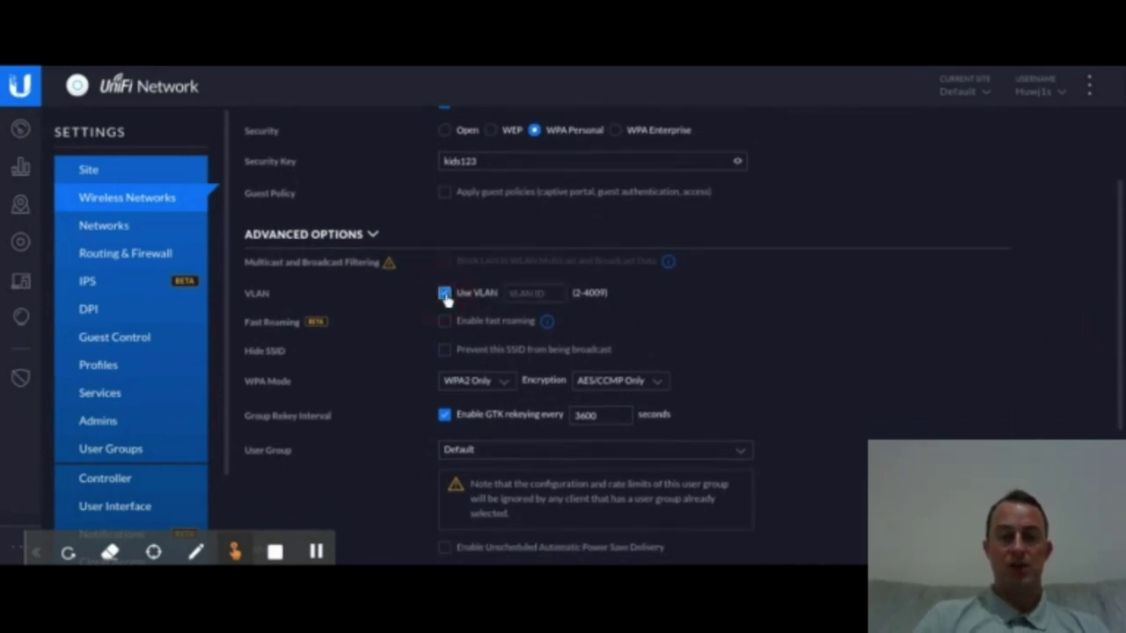
pyautogui.click(541, 292)
pyautogui.write('10')
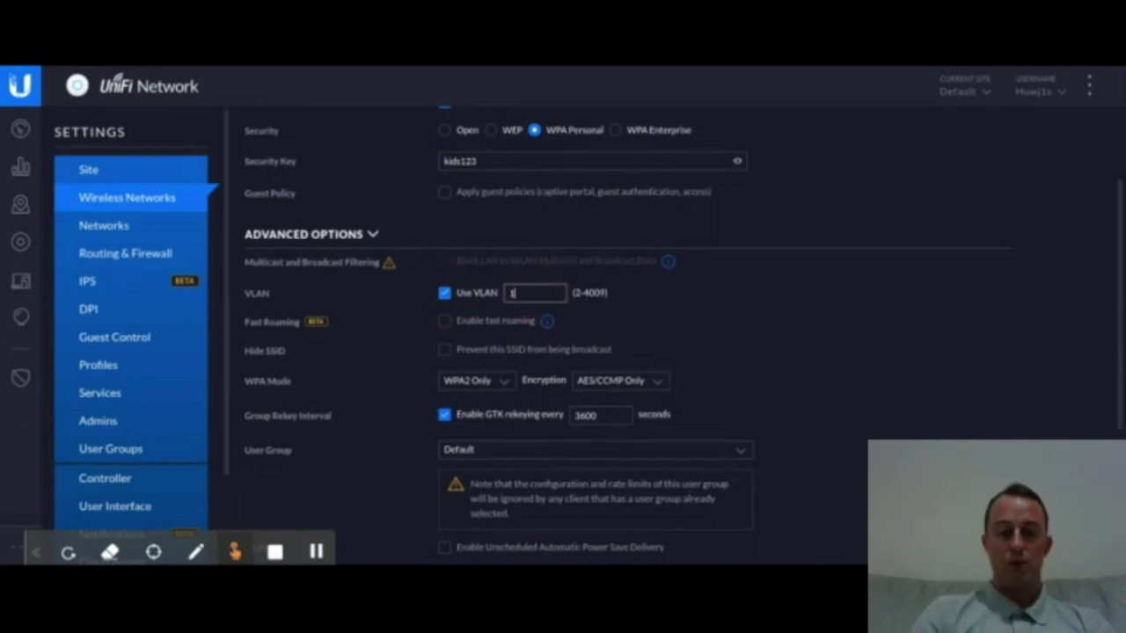
pyautogui.click(761, 308)
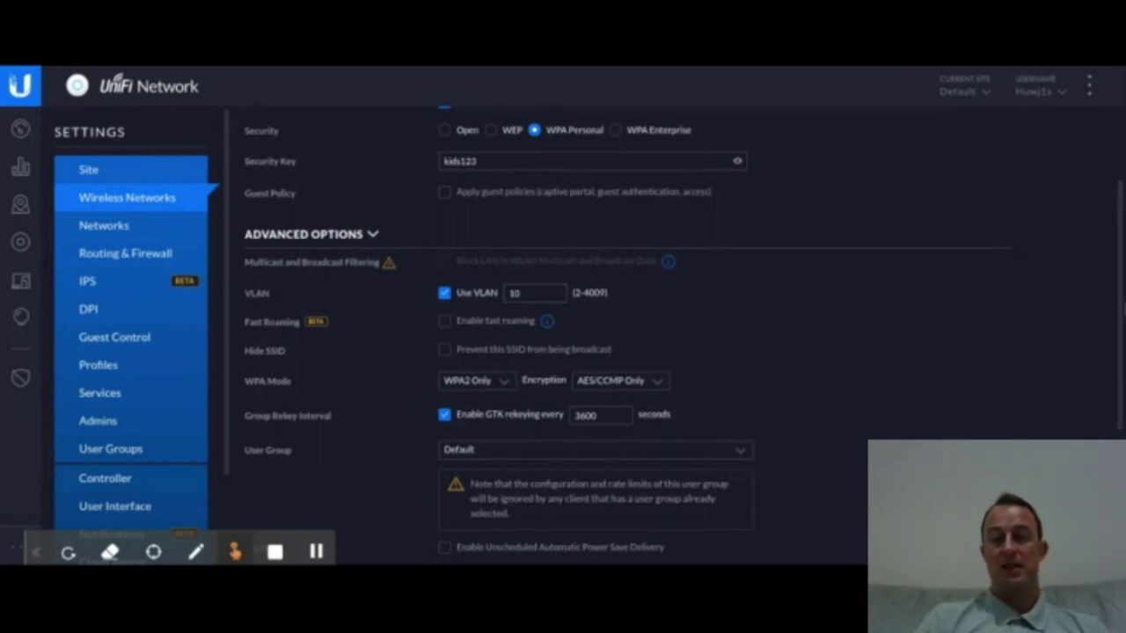
pyautogui.scroll(-2, 682, 331)
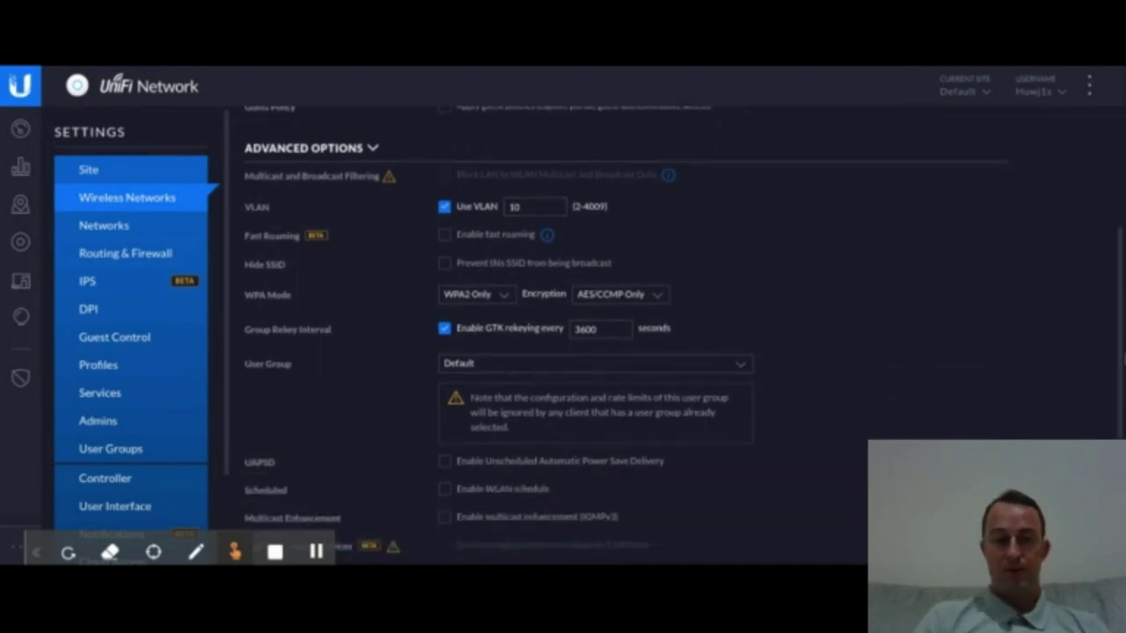
pyautogui.scroll(-1, 593, 314)
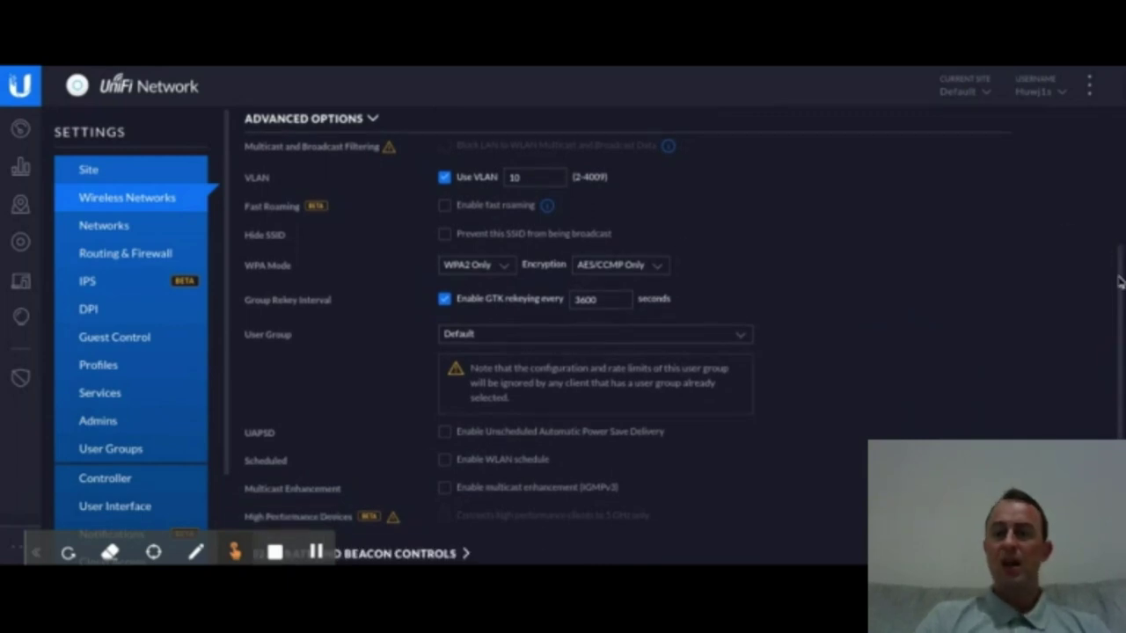
# Step: Enable the WLAN schedule for Kids Wi-Fi
pyautogui.moveTo(1122, 280); pyautogui.dragTo(1122, 286)
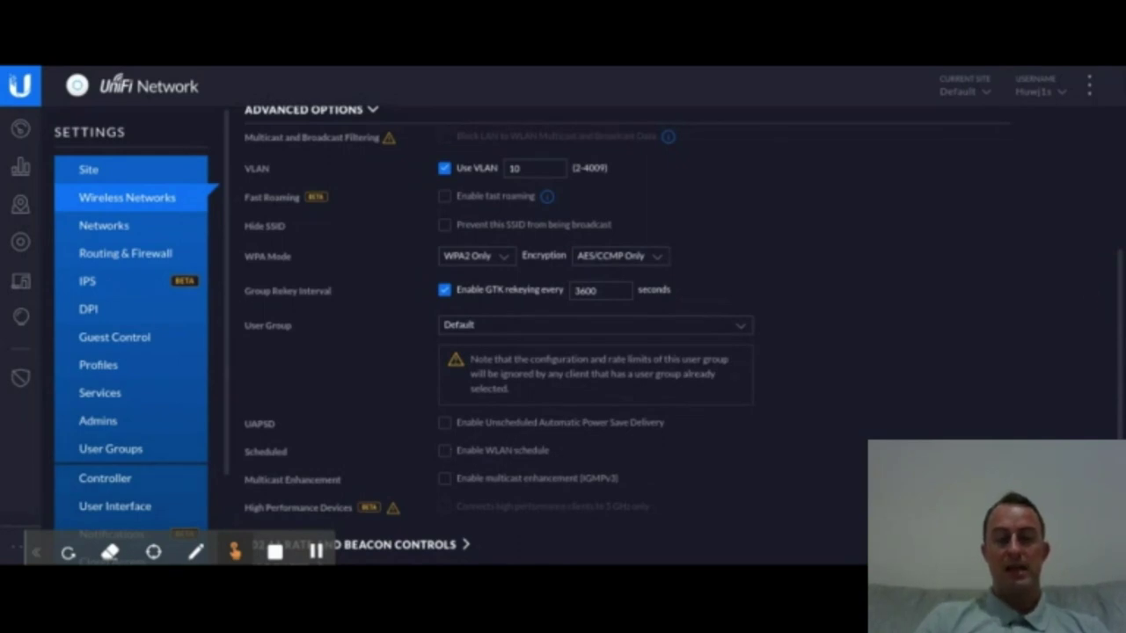
pyautogui.click(445, 451)
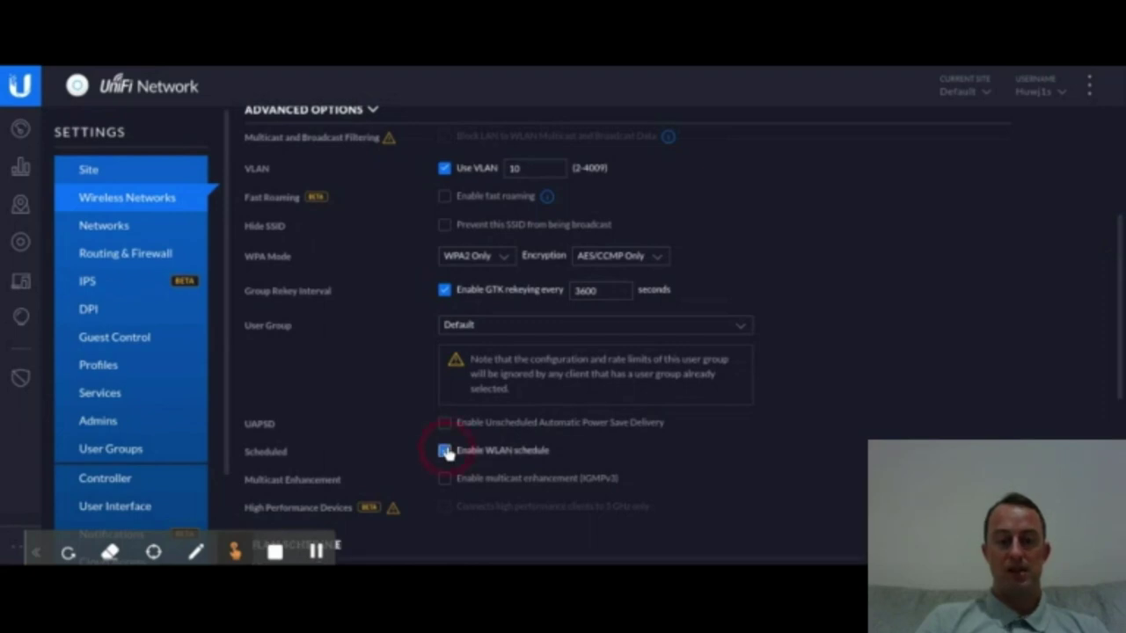
pyautogui.scroll(-3, 446, 452)
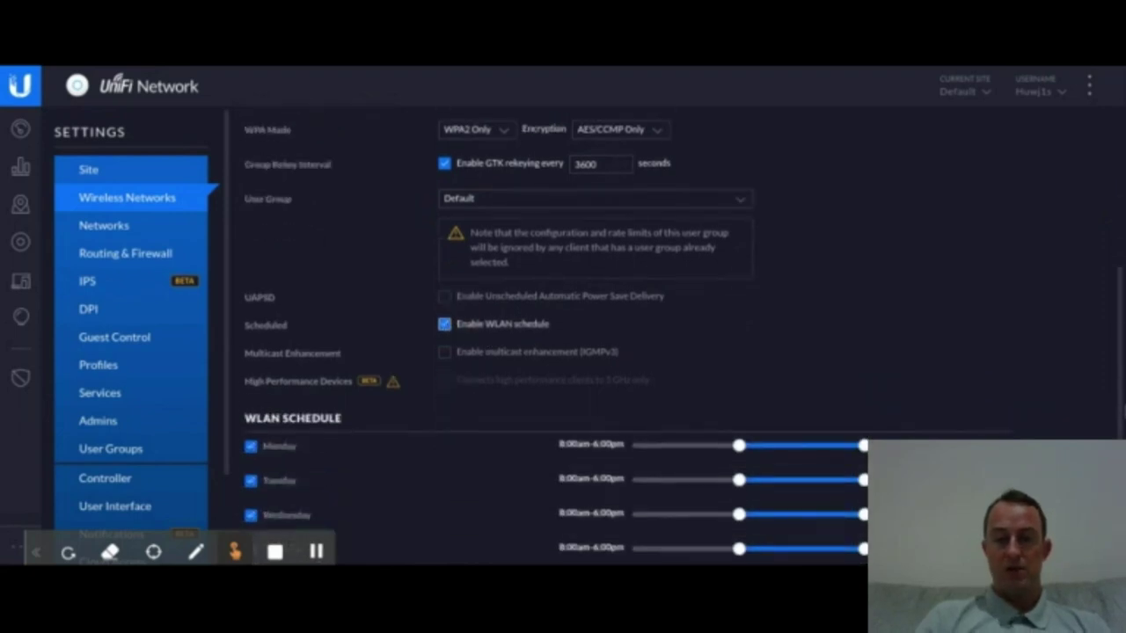
pyautogui.scroll(-1, 595, 336)
pyautogui.scroll(-1, 594, 336)
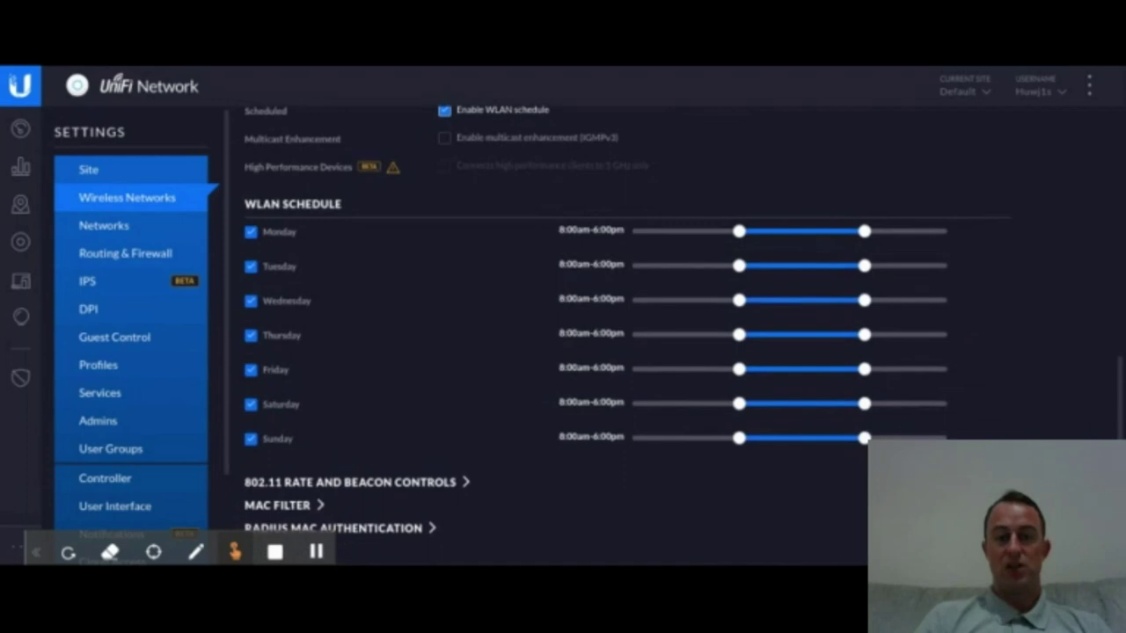
pyautogui.scroll(1, 595, 336)
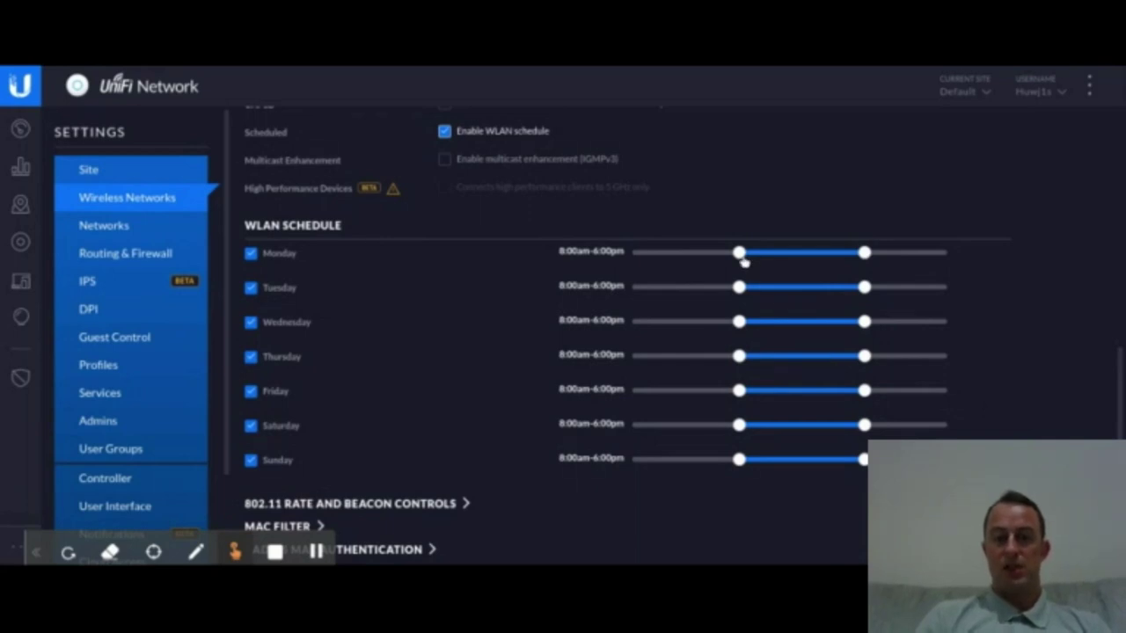
# Step: Set Monday's window to 7:00am–7:00pm and Tuesday's start to 3:15am
pyautogui.moveTo(739, 253); pyautogui.dragTo(729, 260)
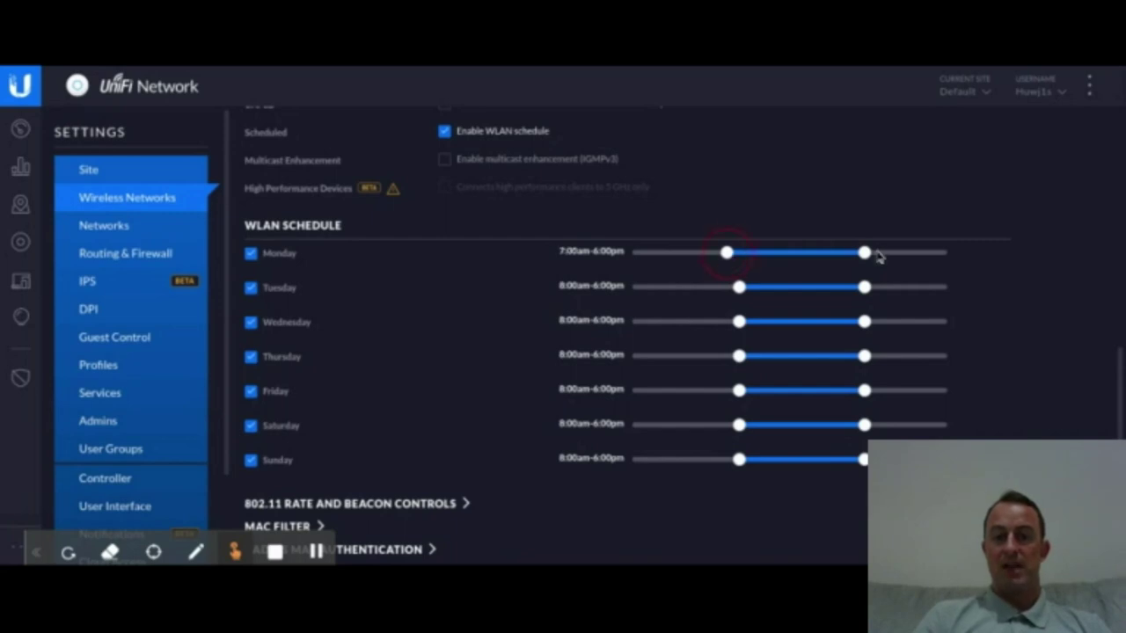
pyautogui.moveTo(870, 261); pyautogui.dragTo(877, 255)
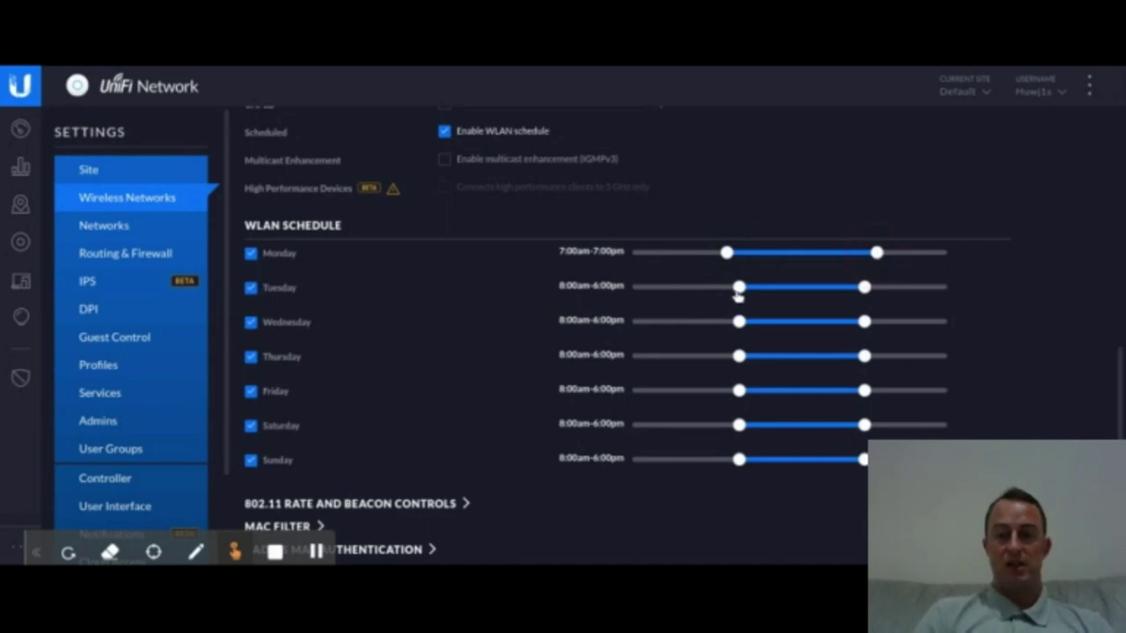
pyautogui.moveTo(737, 292); pyautogui.dragTo(681, 294)
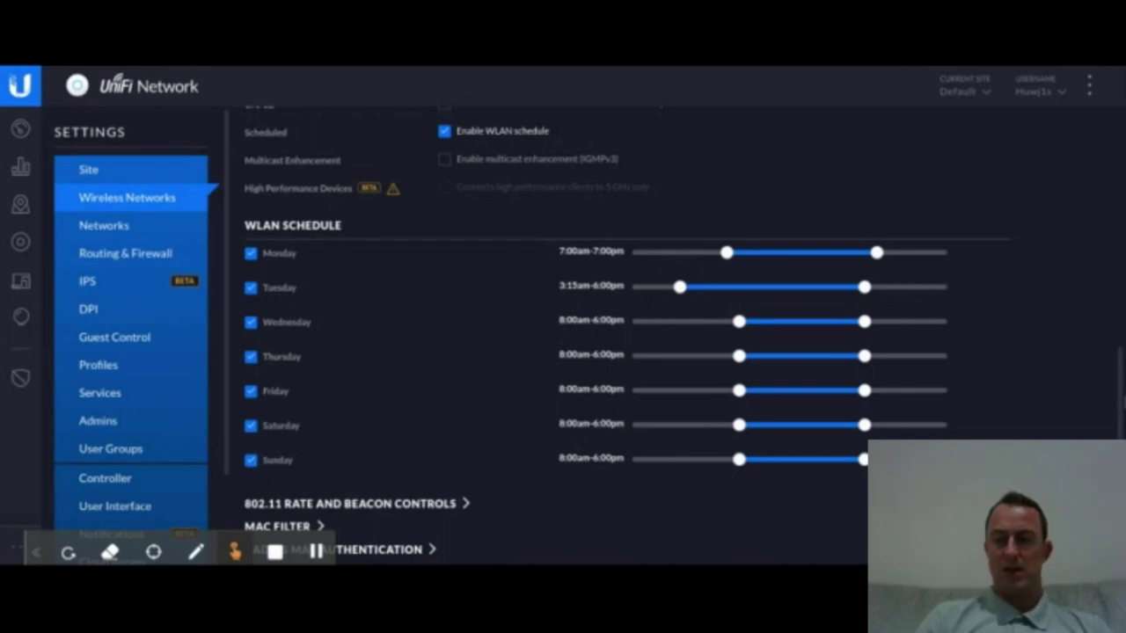
pyautogui.scroll(-1, 616, 352)
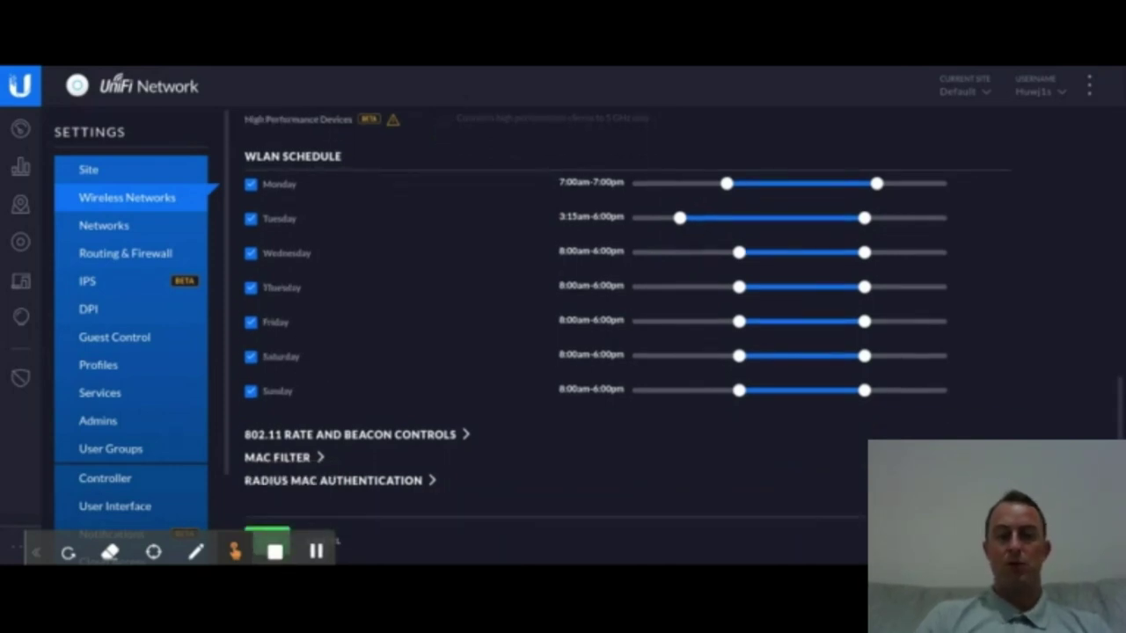
pyautogui.scroll(2, 615, 352)
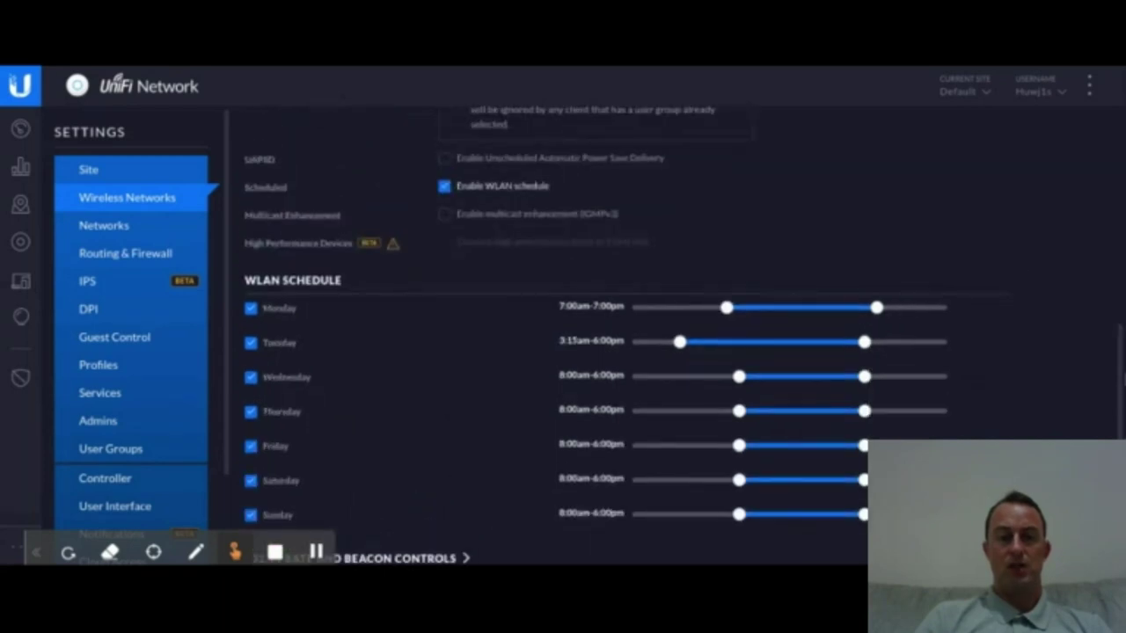
pyautogui.scroll(5, 1115, 329)
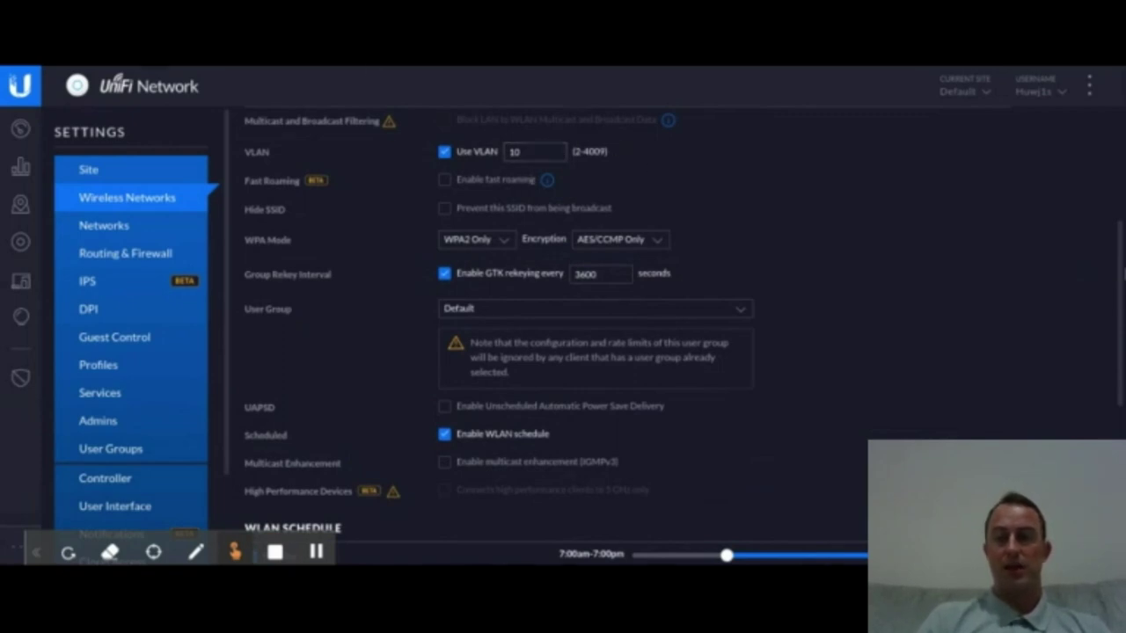
pyautogui.moveTo(1117, 256); pyautogui.dragTo(1122, 424)
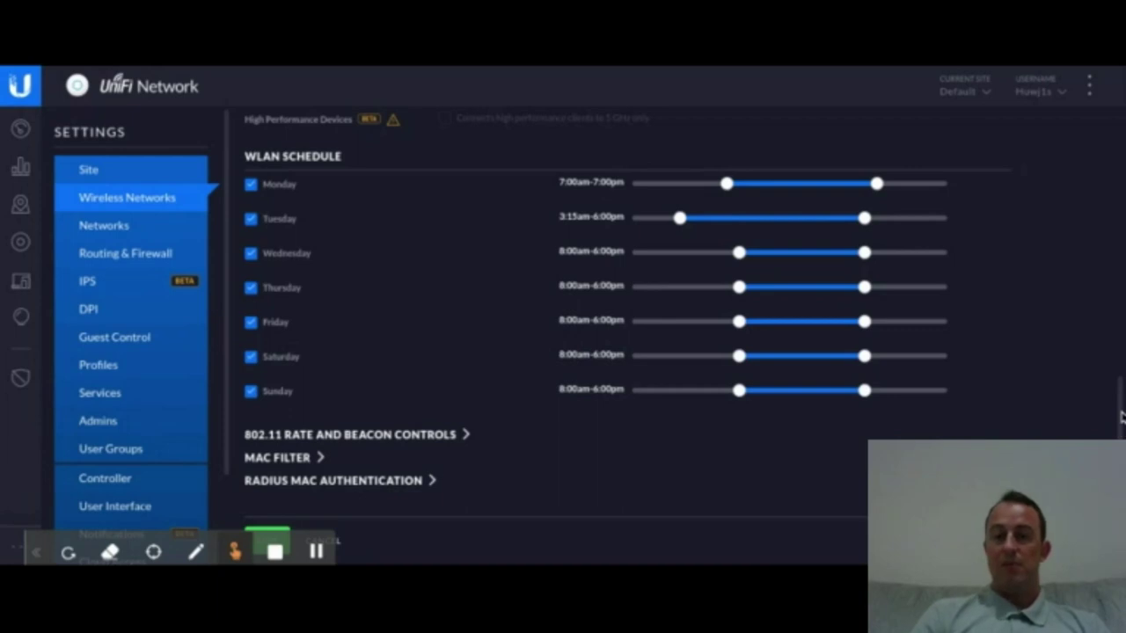
# Step: Move Tuesday's schedule end to 10:30pm, giving a 3:15am–10:30pm window
pyautogui.moveTo(868, 225); pyautogui.dragTo(924, 231)
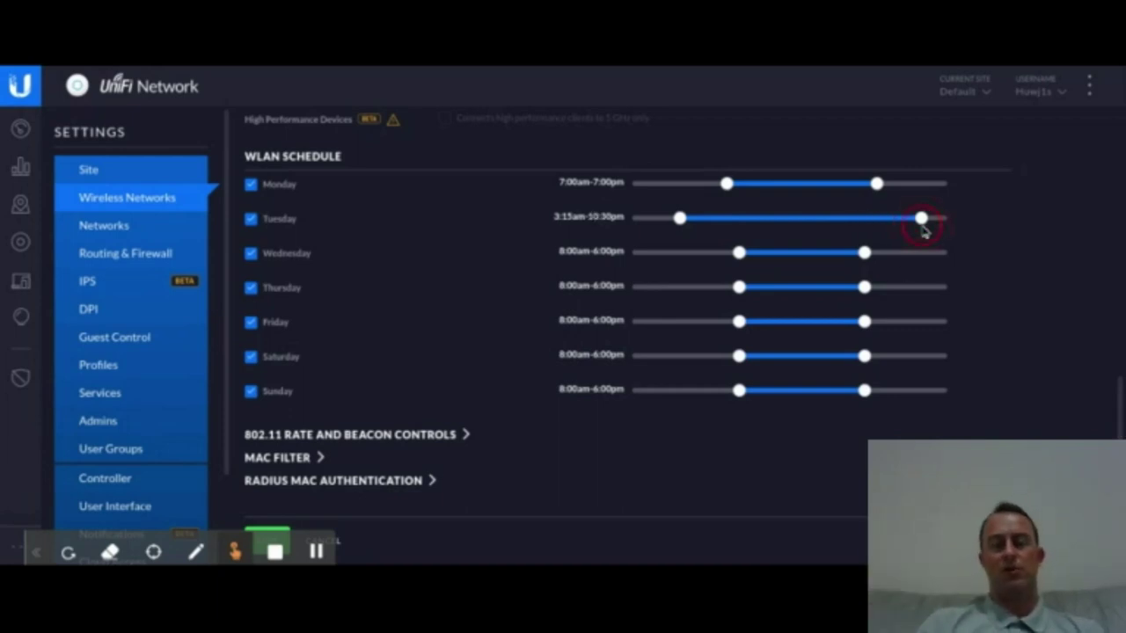